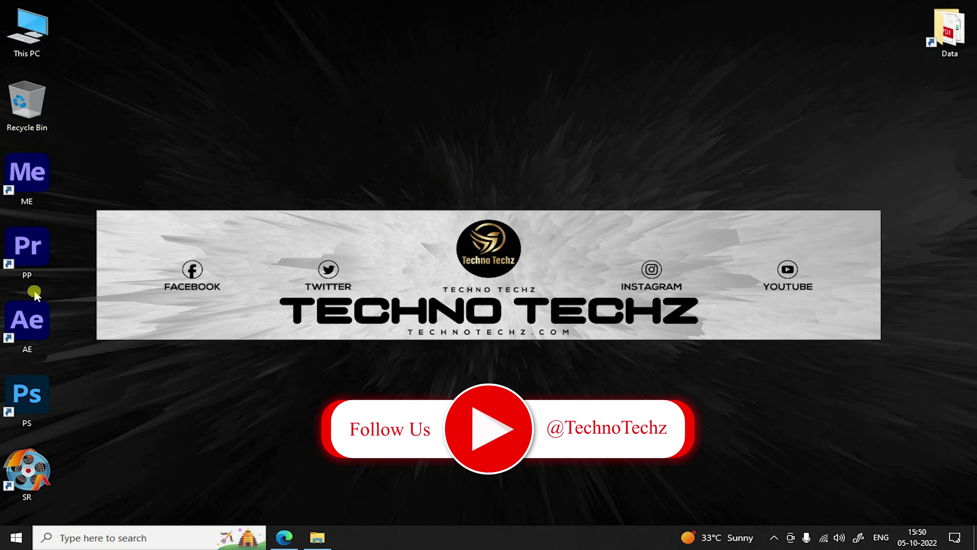
Select the PP and AE desktop shortcuts, then show the hidden tray icons, including NVIDIA Settings.
left_click_drag(122, 218, 5, 349)
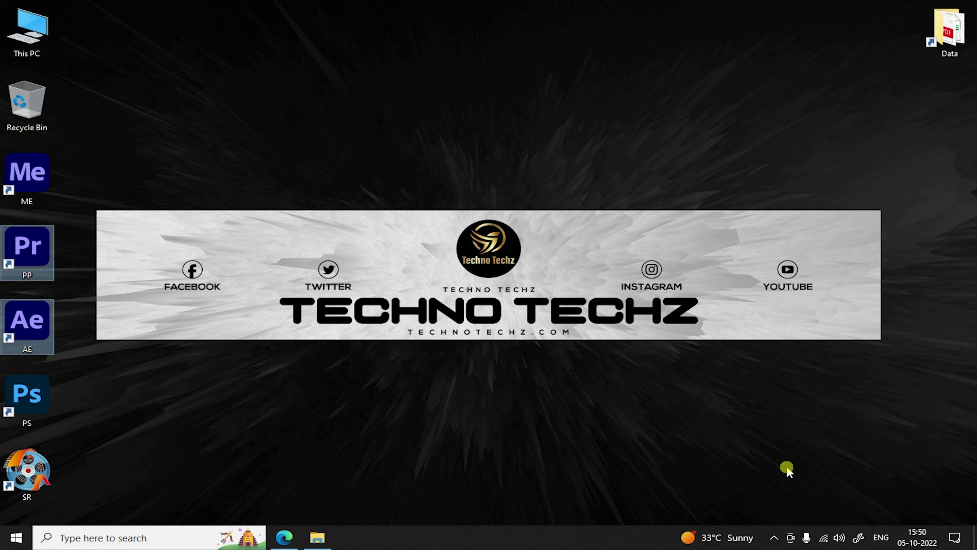
left_click(774, 537)
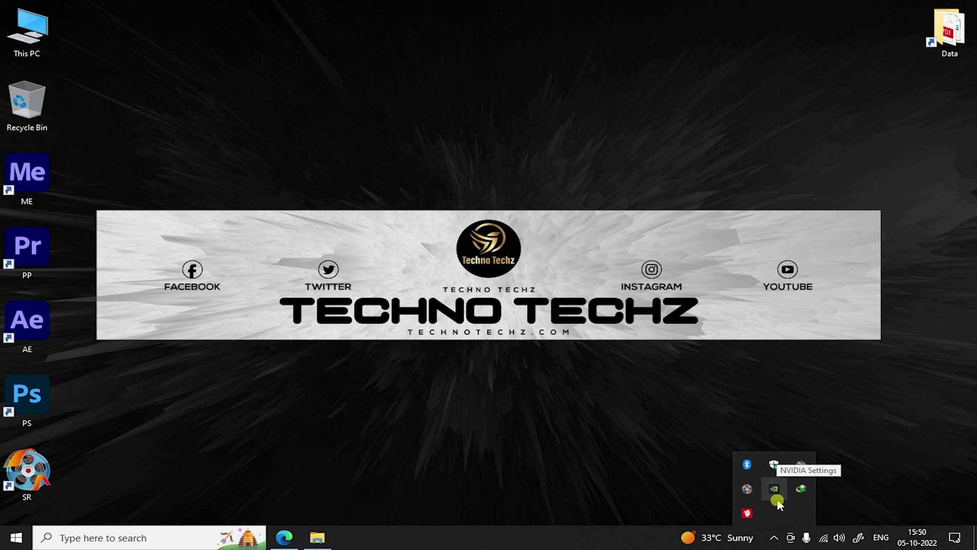
Launch Computer Management from This PC and expand Display adapters in Device Manager.
left_click(41, 46)
right_click(40, 46)
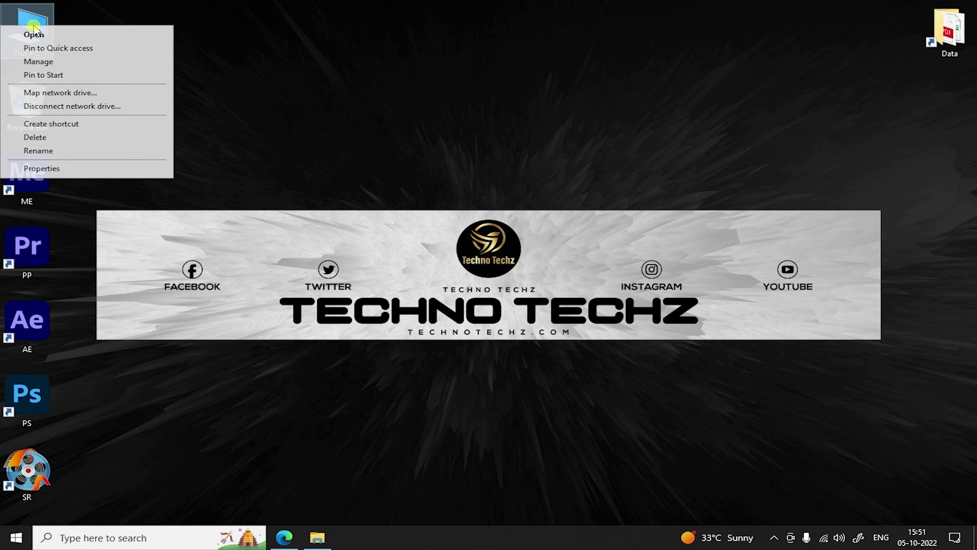
left_click(61, 62)
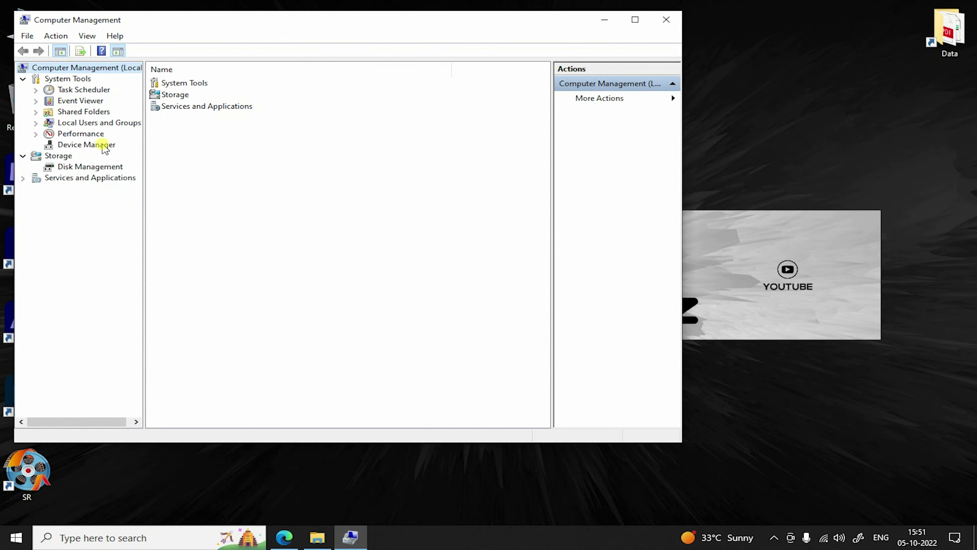
left_click(103, 145)
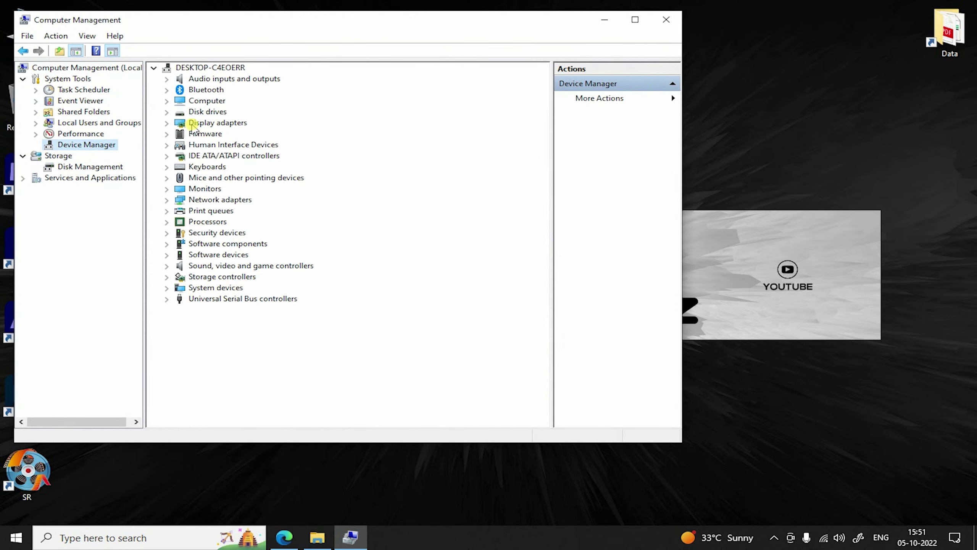
left_click(167, 123)
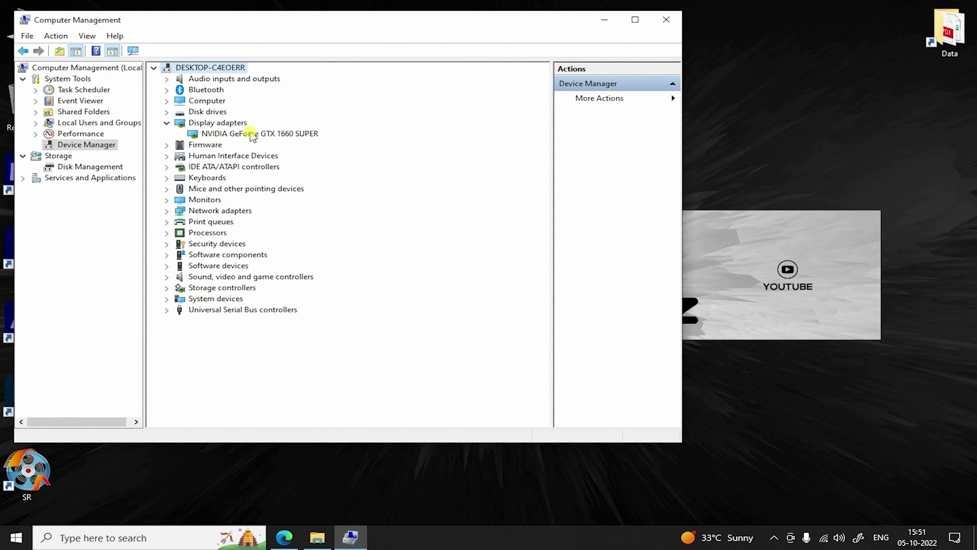
Confirm the GTX 1660 SUPER driver is already current, then close Computer Management and bring up Windows search.
left_click(221, 134)
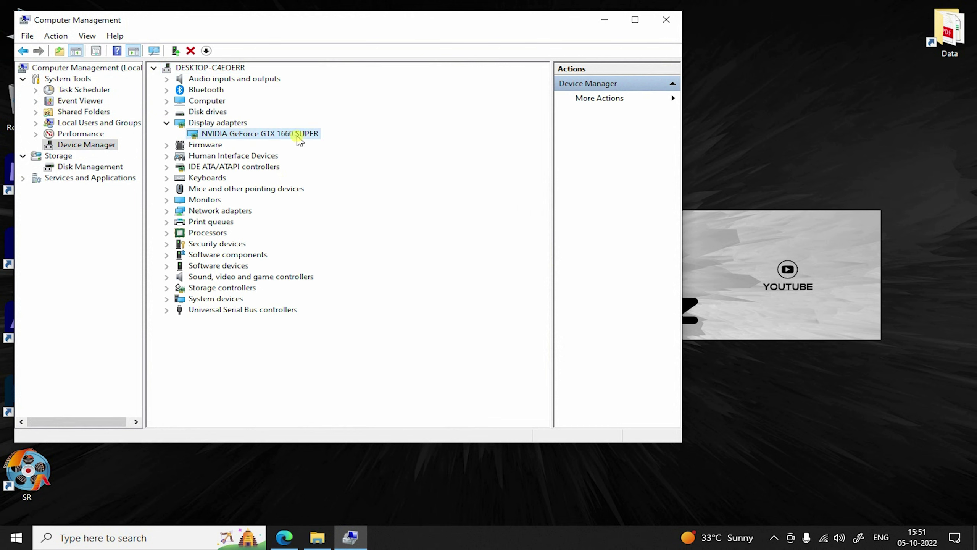
right_click(252, 138)
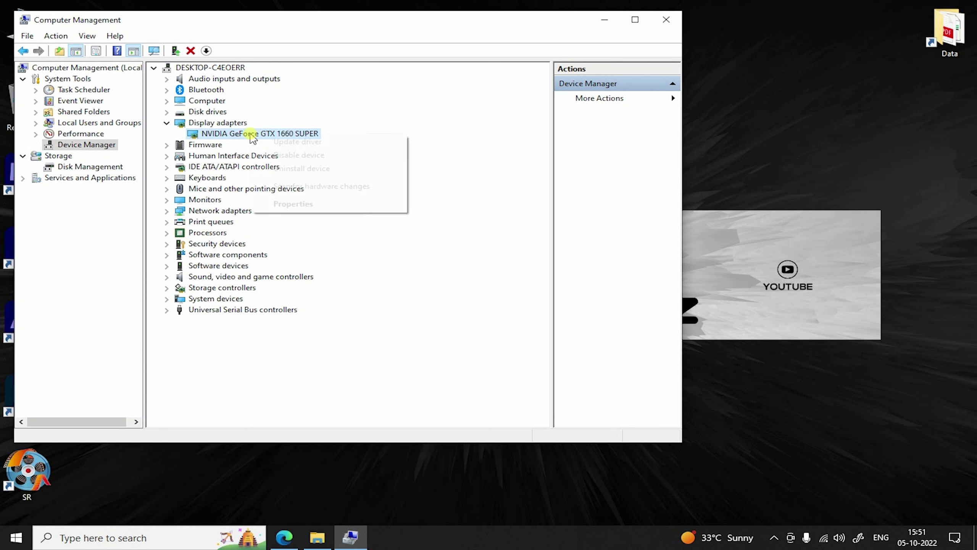
left_click(381, 145)
left_click(335, 226)
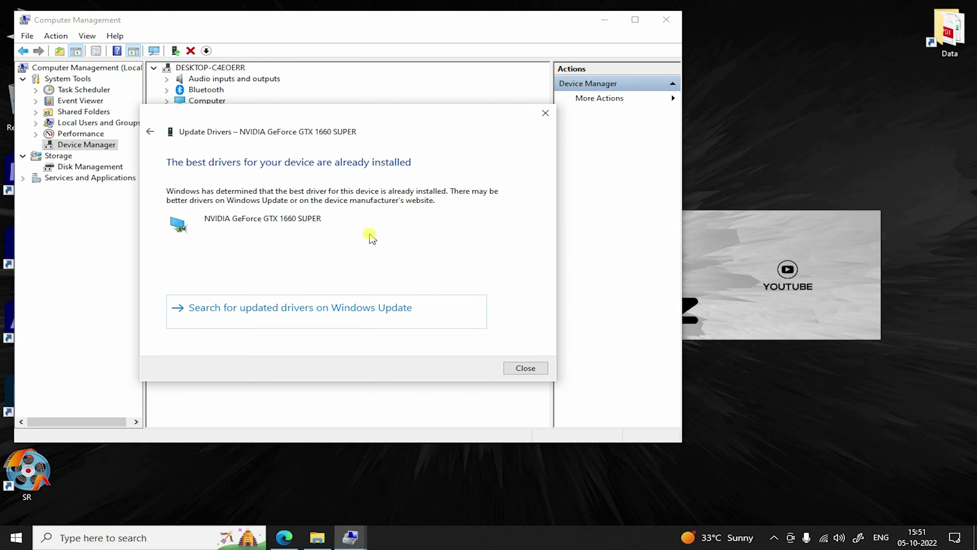
left_click(538, 366)
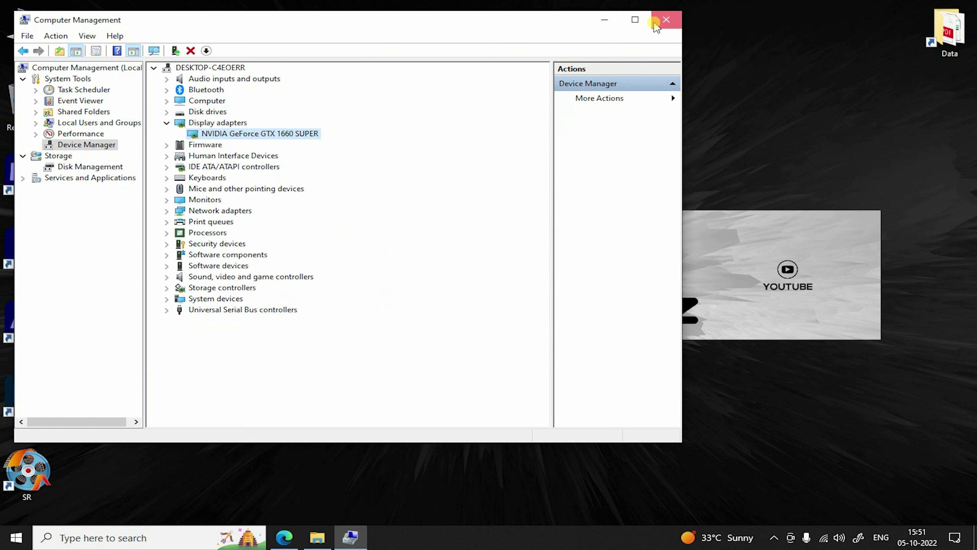
left_click(666, 19)
left_click(146, 536)
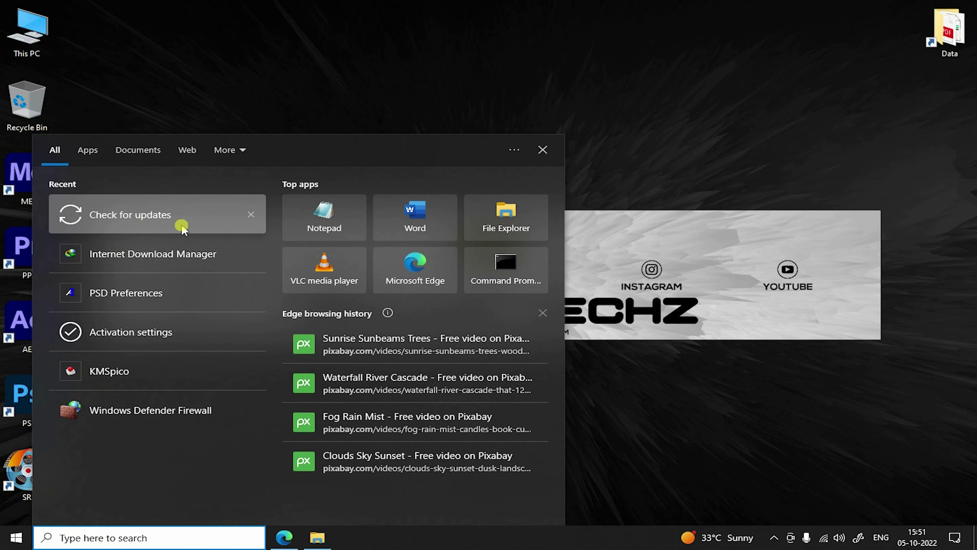
Start a Windows Update check, close Settings, and bring up the desktop context menu.
left_click(208, 219)
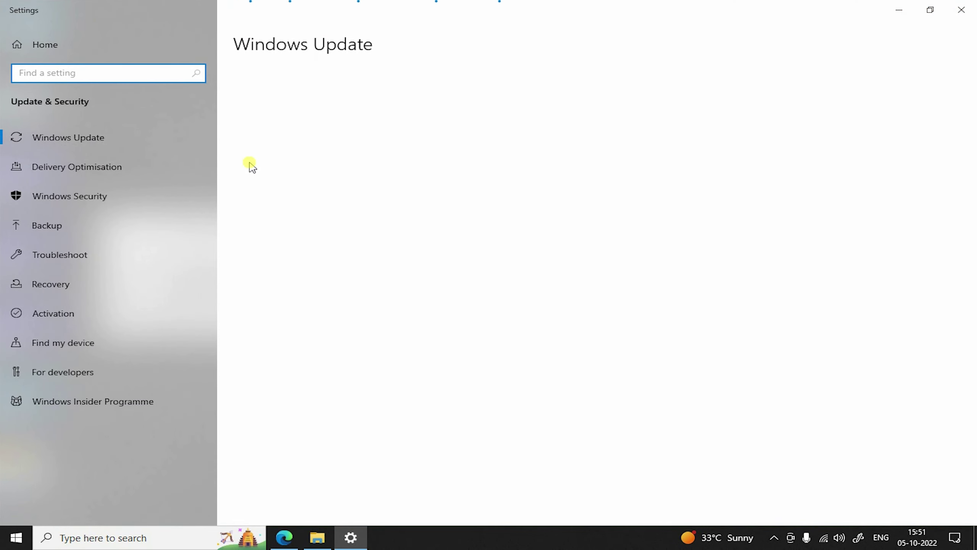
left_click(287, 117)
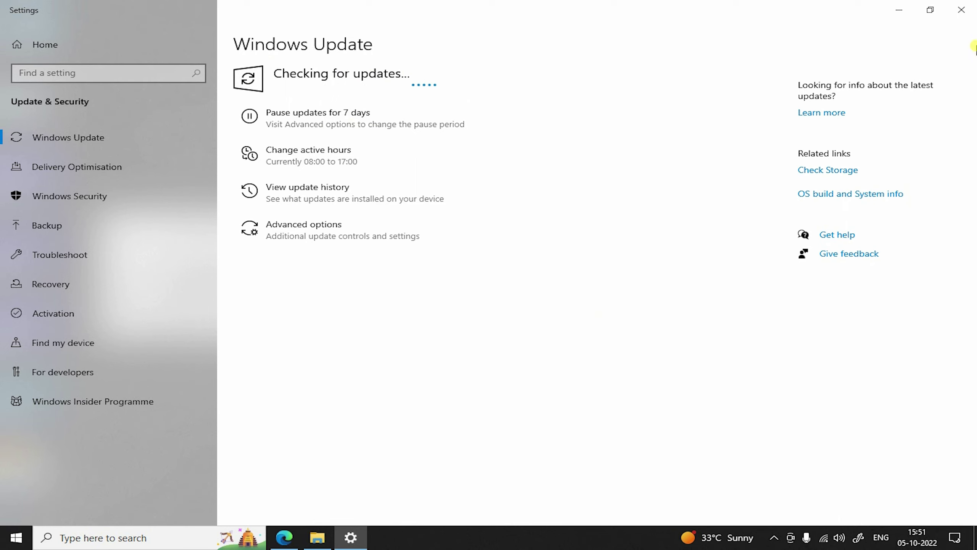
left_click(971, 12)
right_click(427, 134)
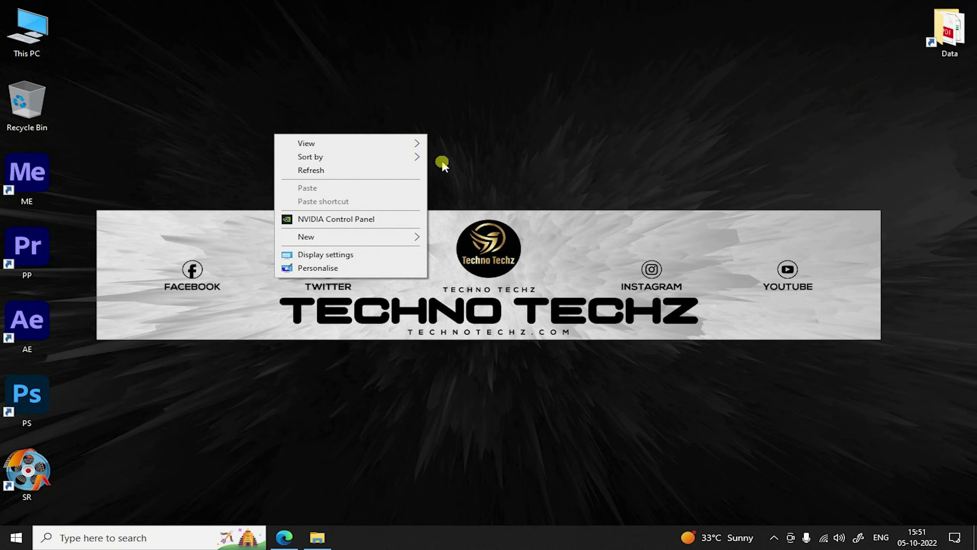
In NVIDIA Control Panel, show Manage 3D settings Program Settings for Adobe Premiere and review its features.
left_click(368, 172)
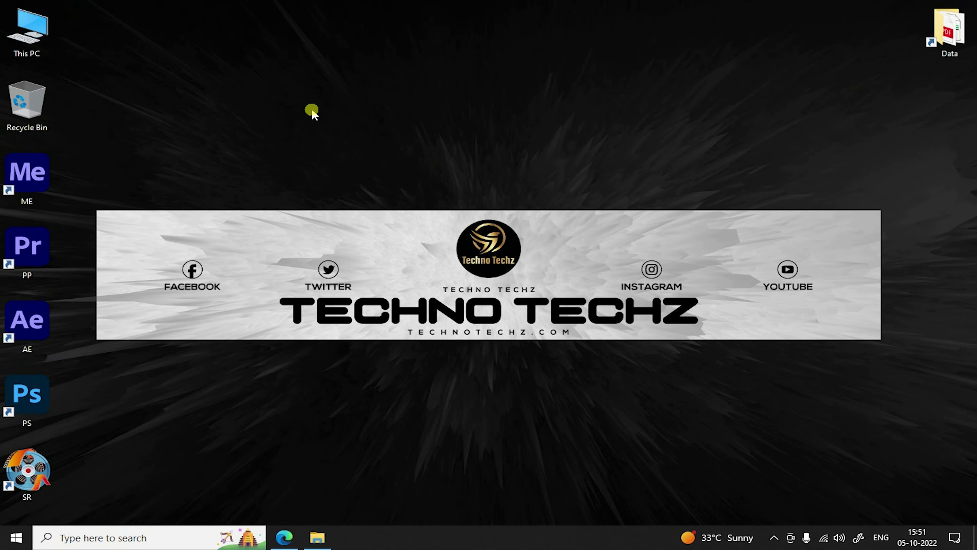
right_click(323, 111)
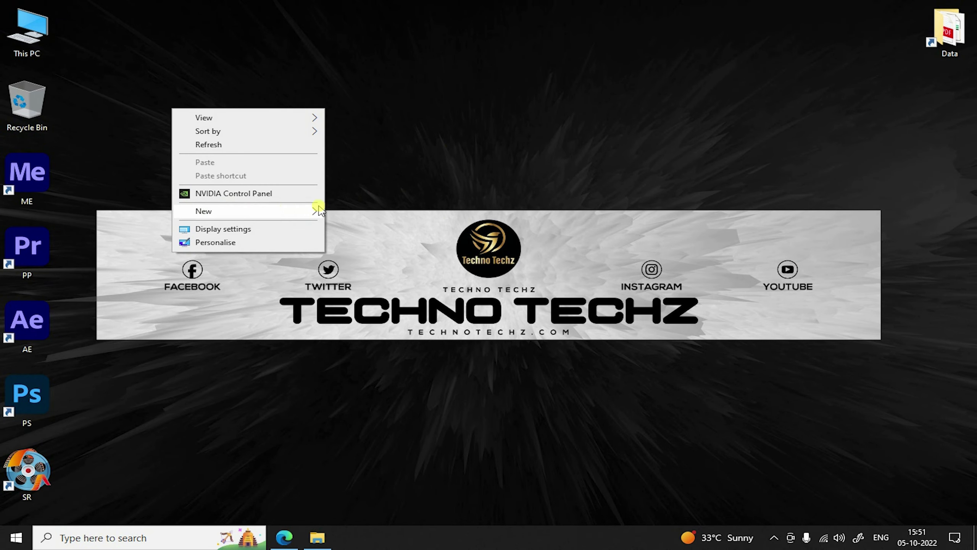
left_click(286, 192)
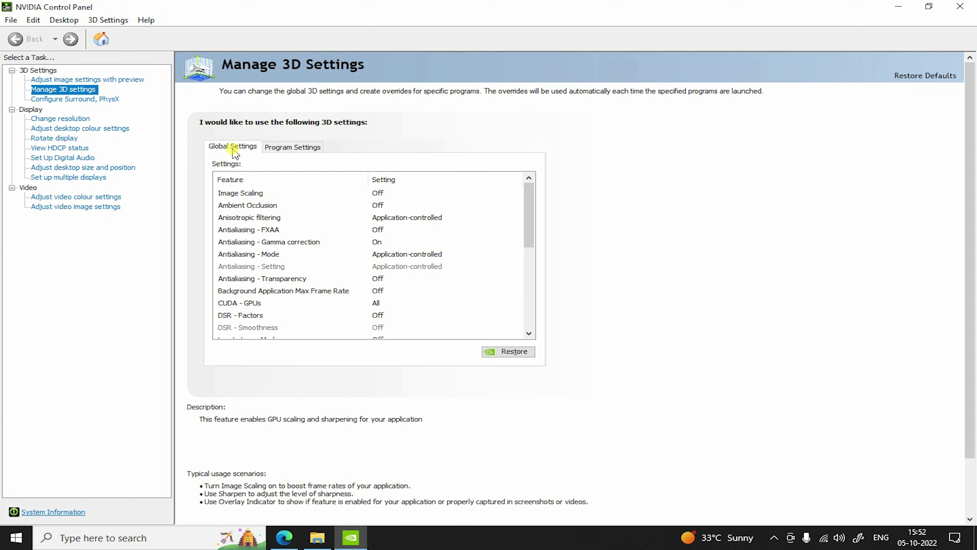
left_click(290, 147)
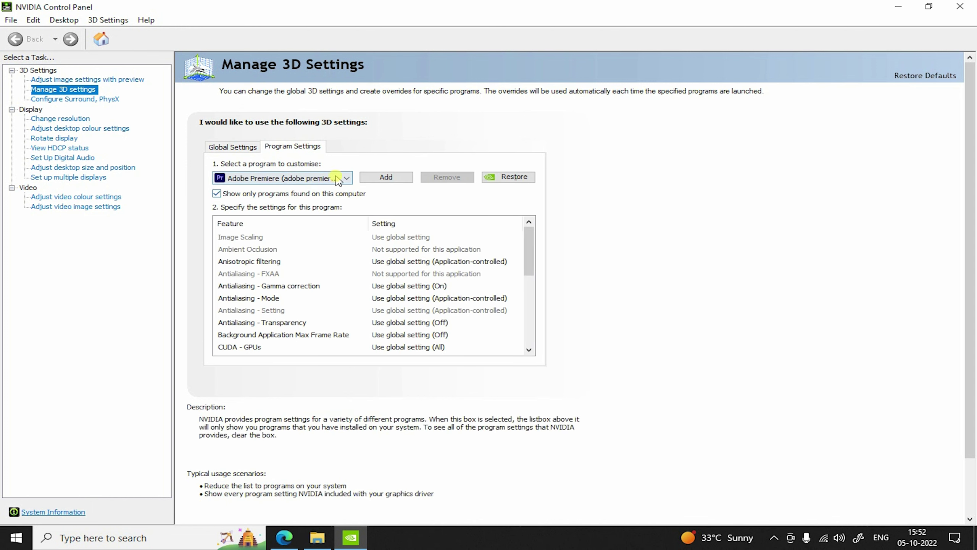
left_click(337, 179)
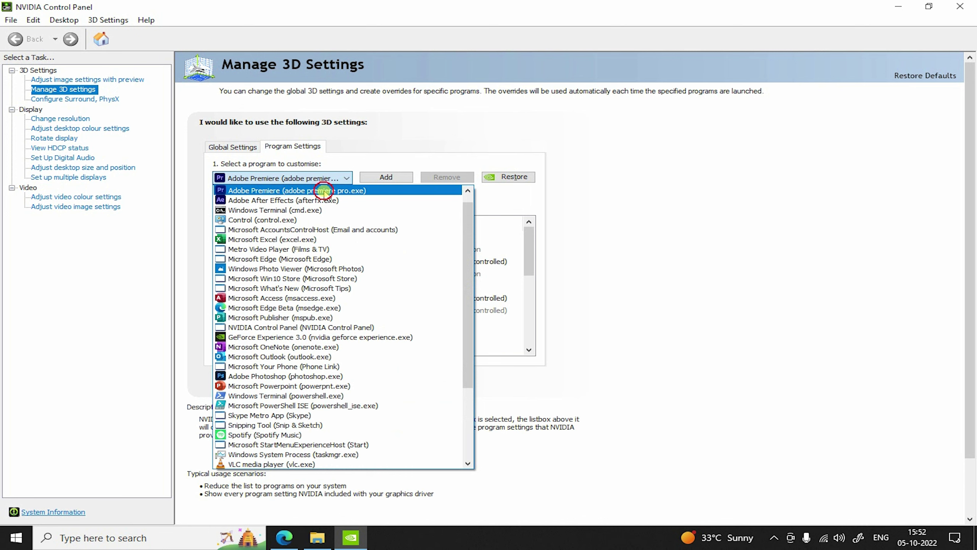
left_click(323, 190)
scroll(524, 314, "down", 3)
scroll(523, 315, "down", 2)
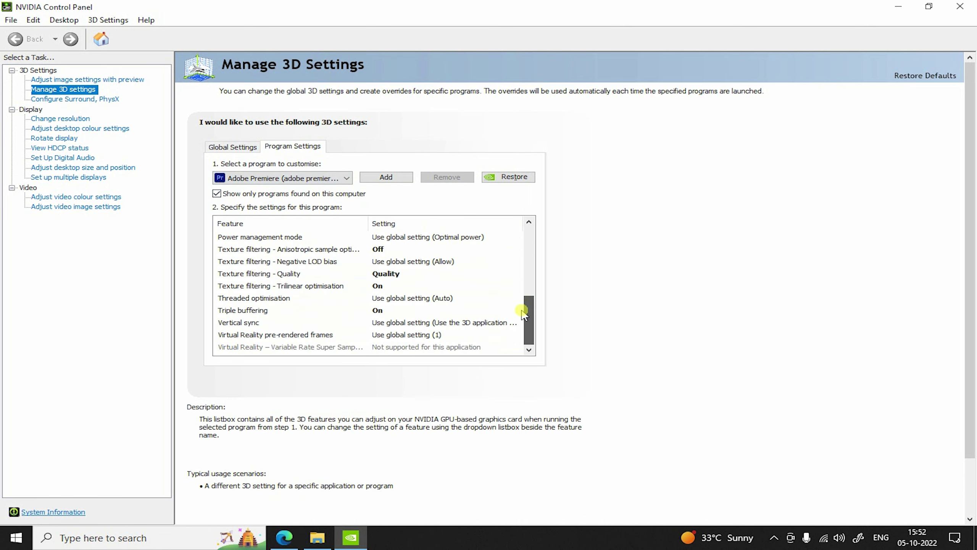
mouse_move(523, 320)
left_mouse_down()
mouse_move(534, 230)
mouse_move(534, 300)
left_mouse_up()
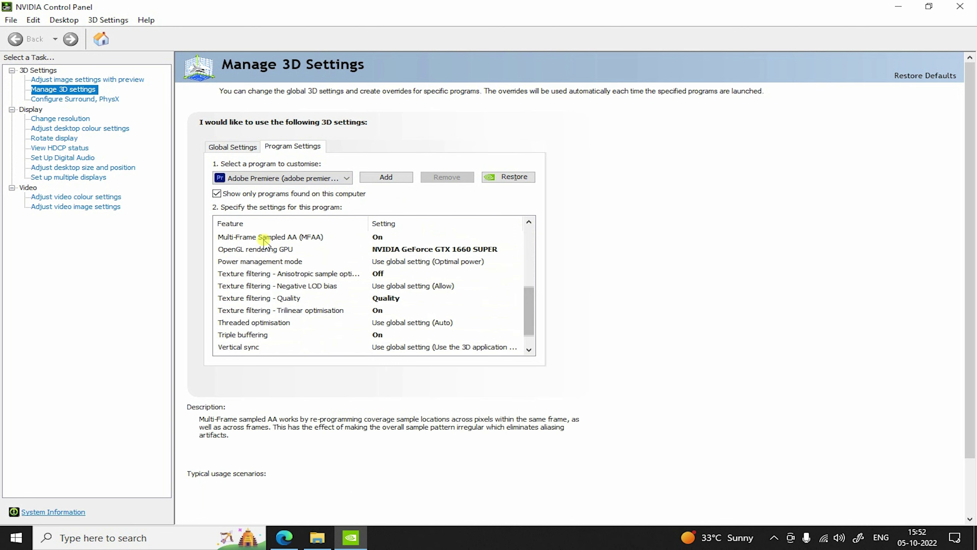
Keep MFAA on and set the OpenGL rendering GPU to the GeForce GTX 1660 SUPER.
left_click(392, 237)
left_click(391, 236)
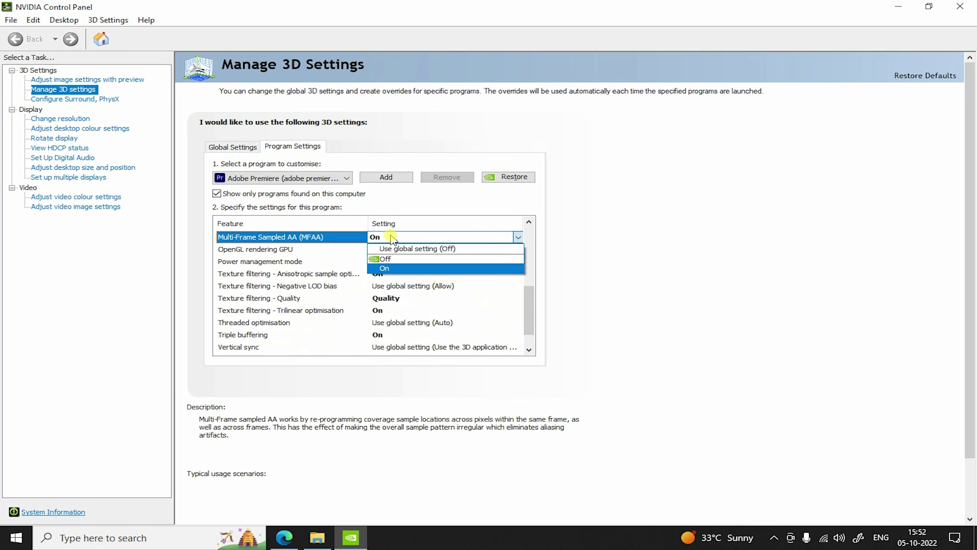
left_click(385, 269)
left_click(253, 248)
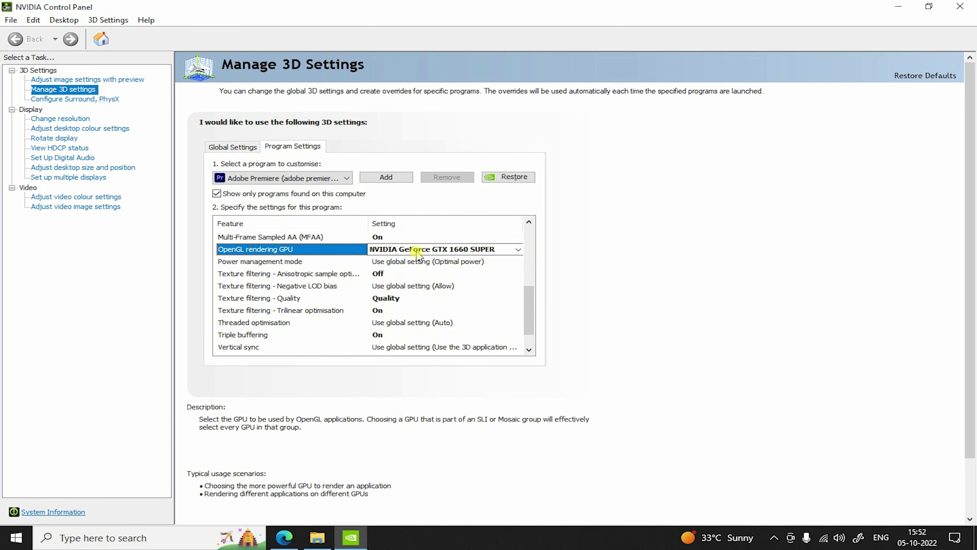
left_click(430, 250)
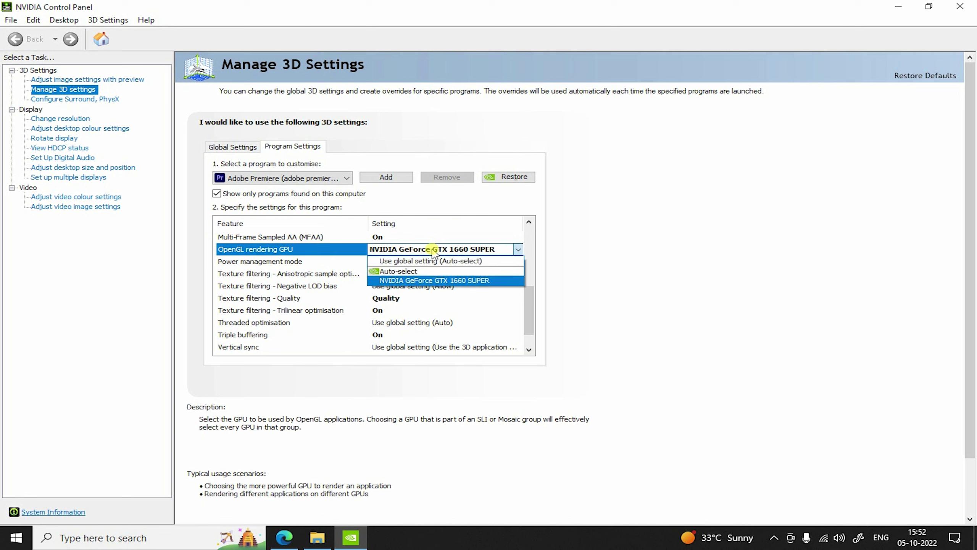
left_click(417, 280)
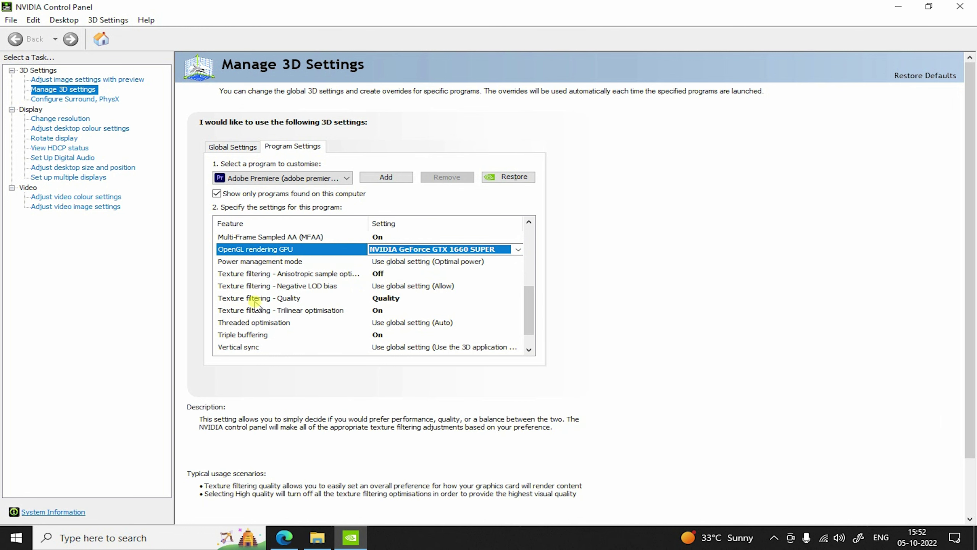
Keep texture filtering at Quality, trilinear optimisation On and triple buffering On.
left_click(414, 300)
left_click(413, 301)
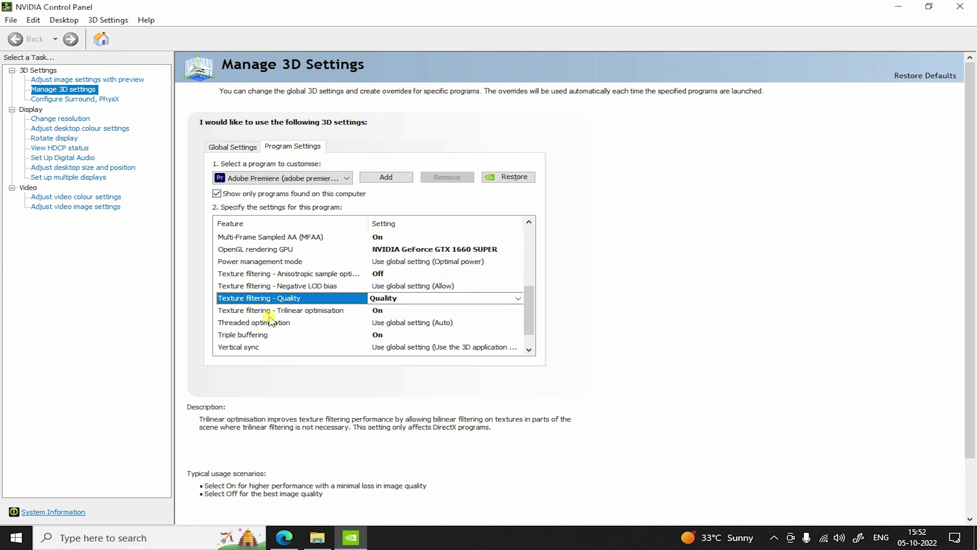
left_click(396, 311)
left_click(396, 311)
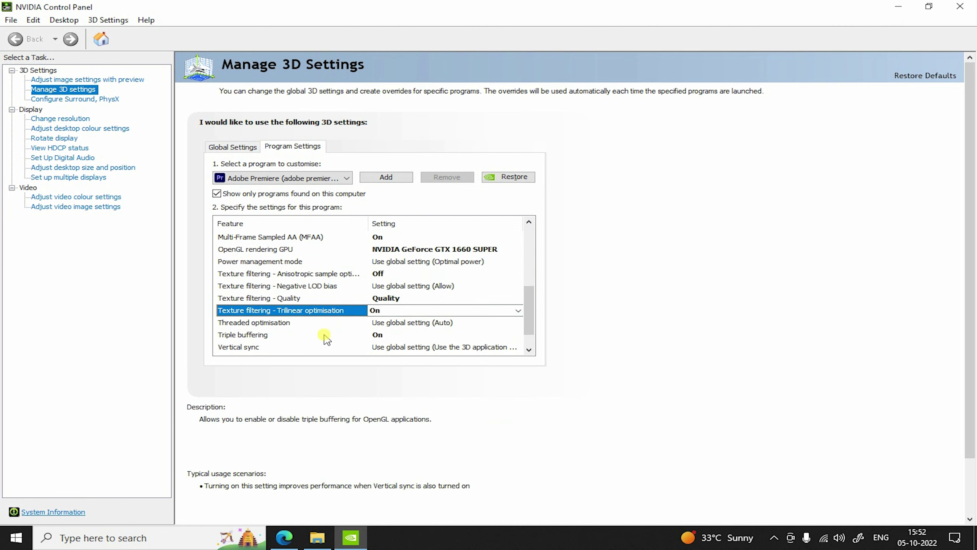
left_click(379, 335)
left_click(398, 334)
left_click_drag(529, 307, 540, 222)
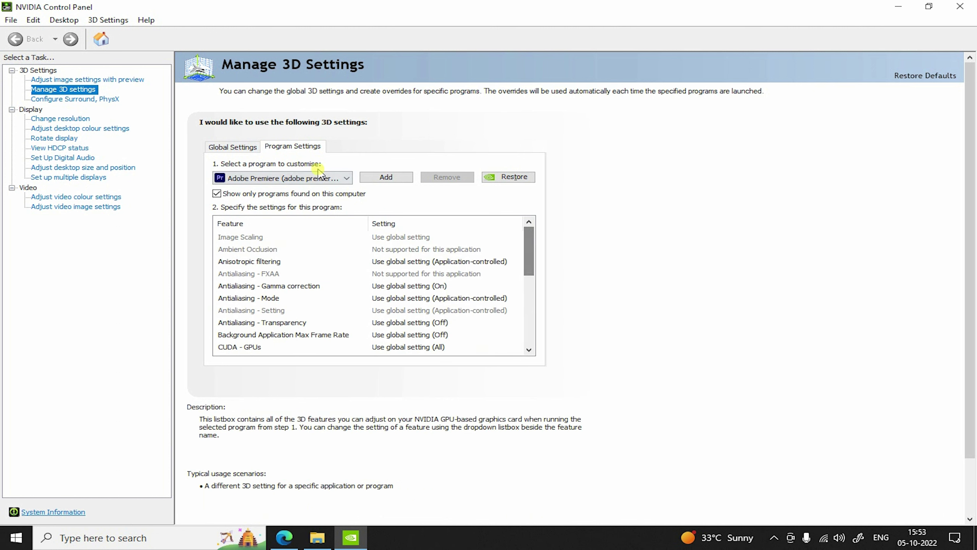
Keep Adobe Premiere as the customised program and close NVIDIA Control Panel.
left_click(339, 179)
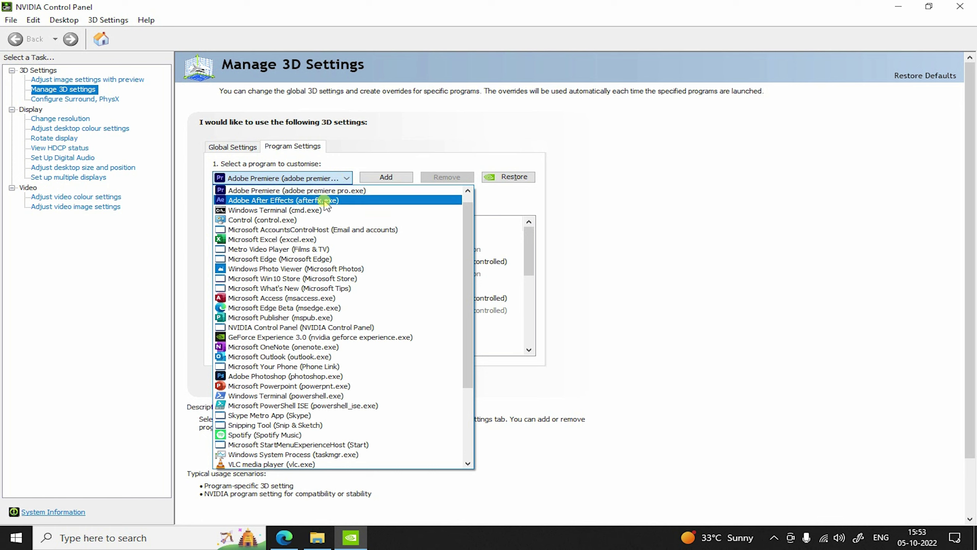
scroll(323, 194, "up", 1)
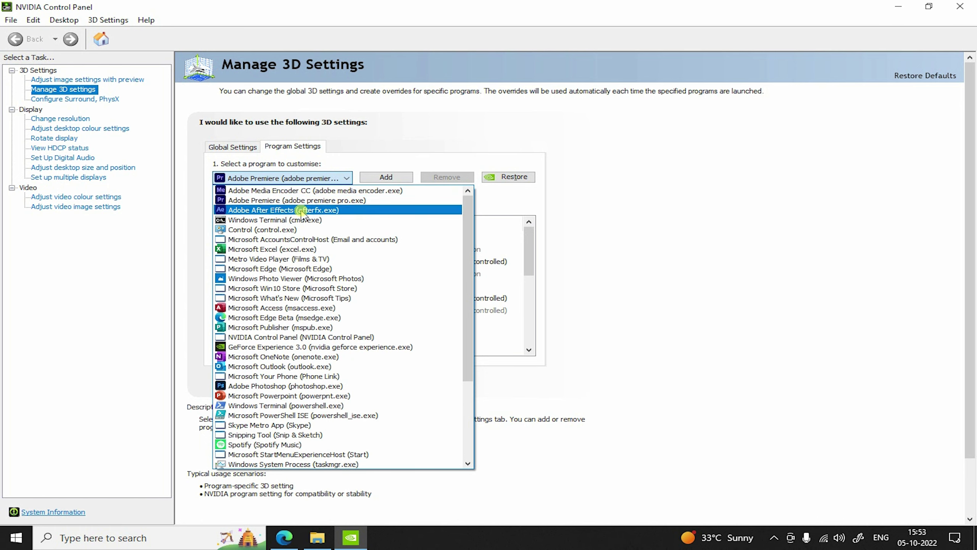
left_click(592, 235)
left_click(960, 6)
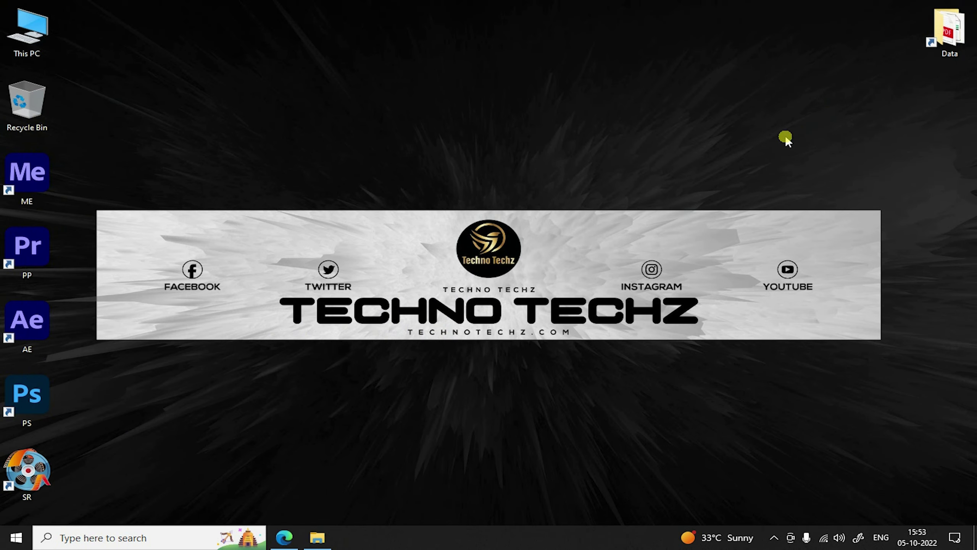
Launch Premiere Pro, open the Test project, and scrub through the Fog, Sunrise and Waterfall clips.
double_click(29, 249)
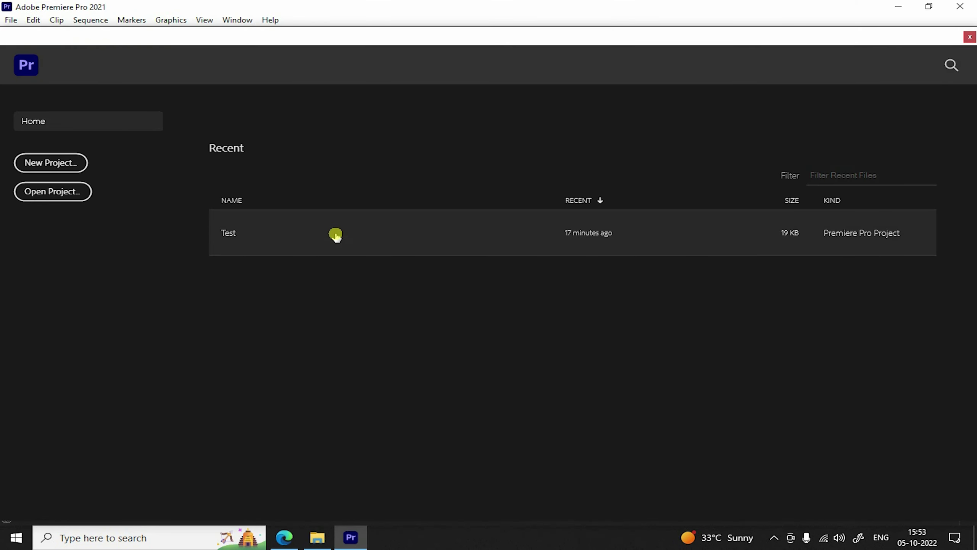
left_click(352, 232)
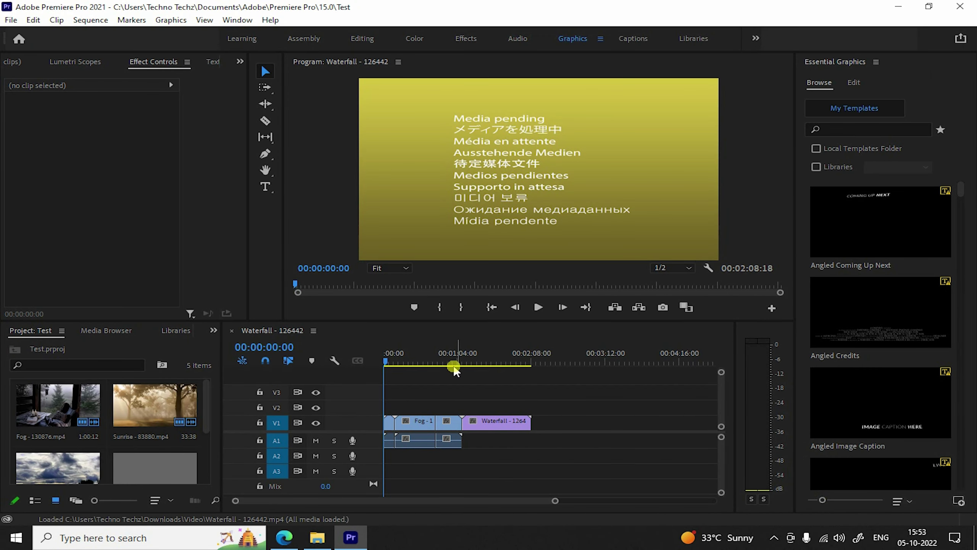
left_click_drag(379, 365, 368, 364)
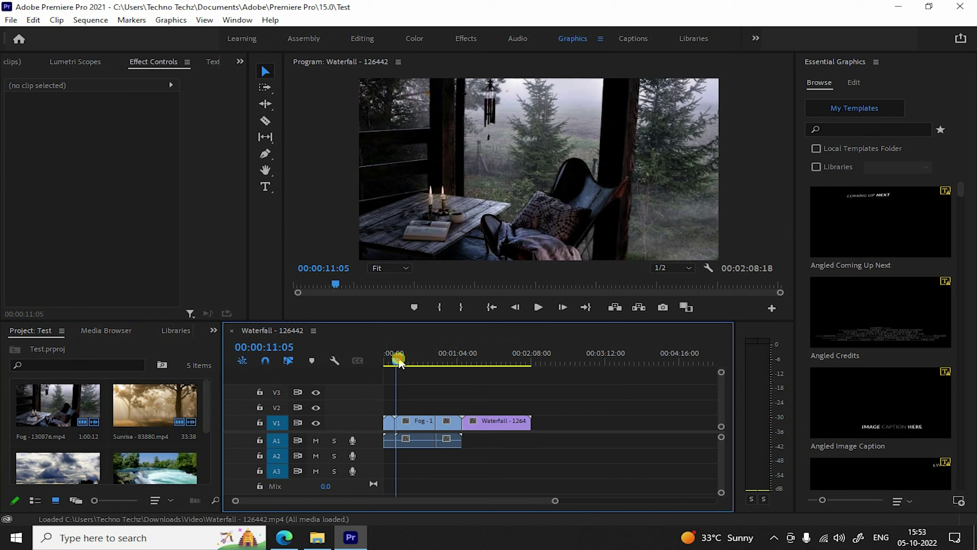
mouse_move(366, 362)
left_mouse_down()
mouse_move(468, 374)
mouse_move(375, 374)
left_mouse_up()
left_click(34, 19)
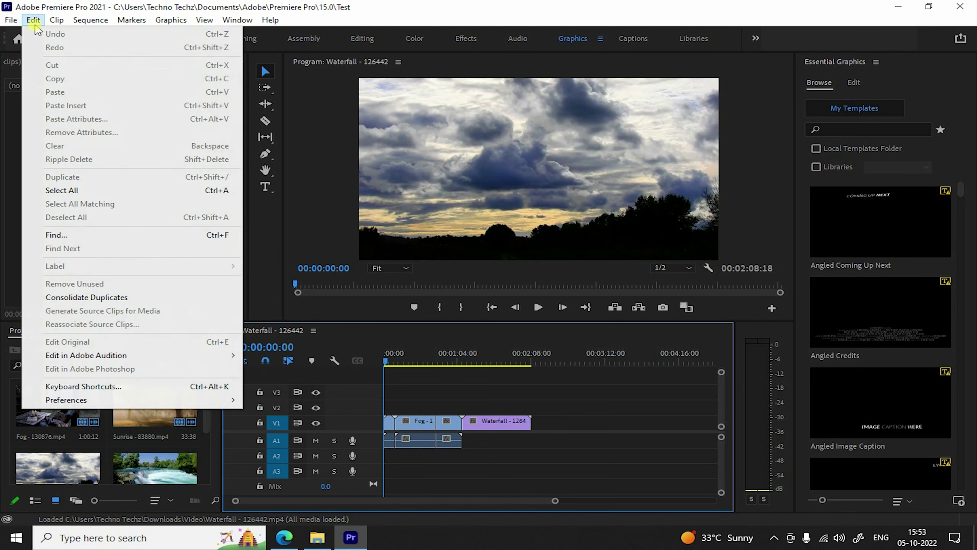
mouse_move(106, 399)
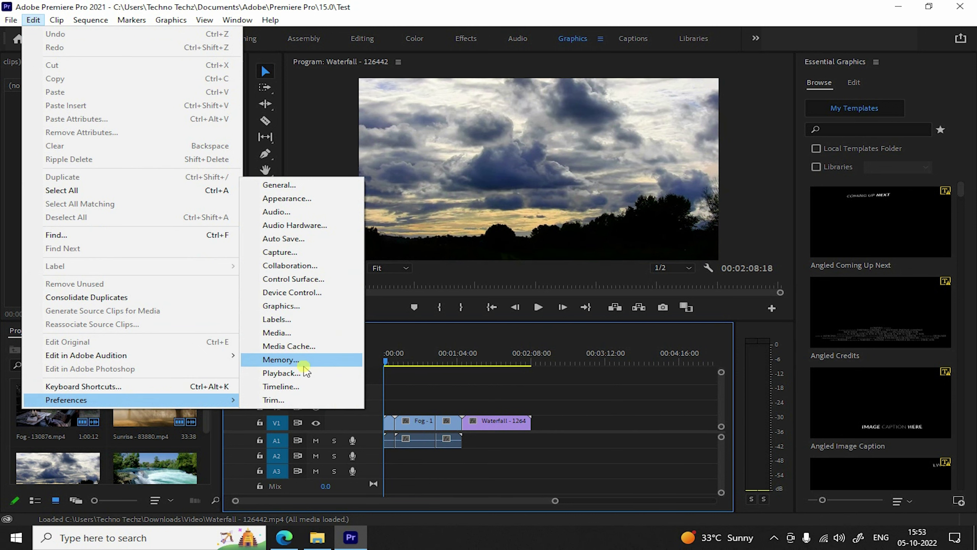
left_click(305, 360)
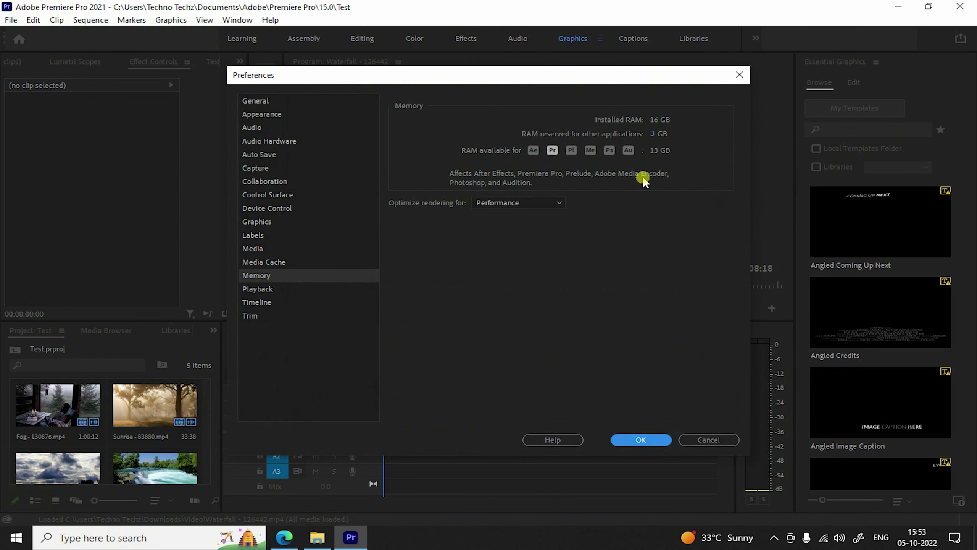
left_click_drag(654, 134, 623, 134)
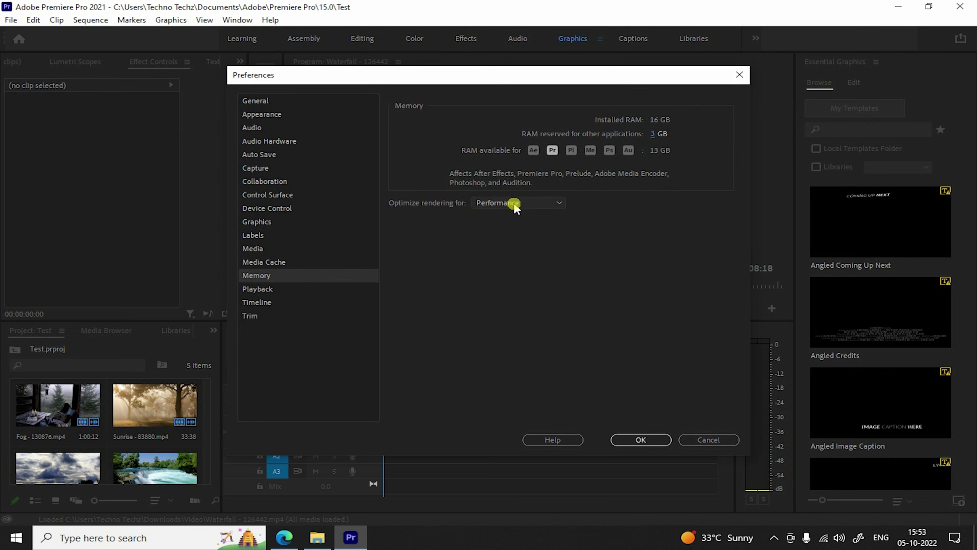
left_click(526, 203)
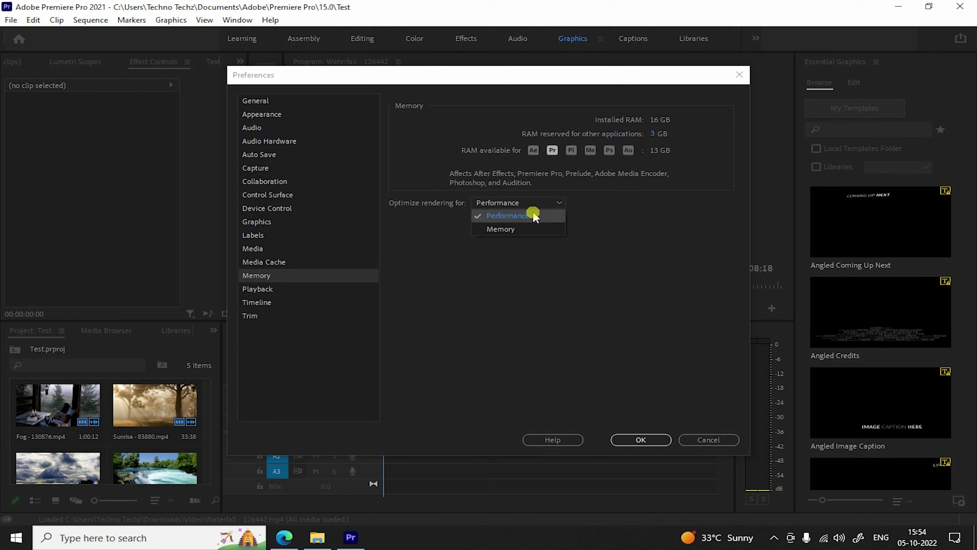
left_click(531, 229)
left_click(545, 202)
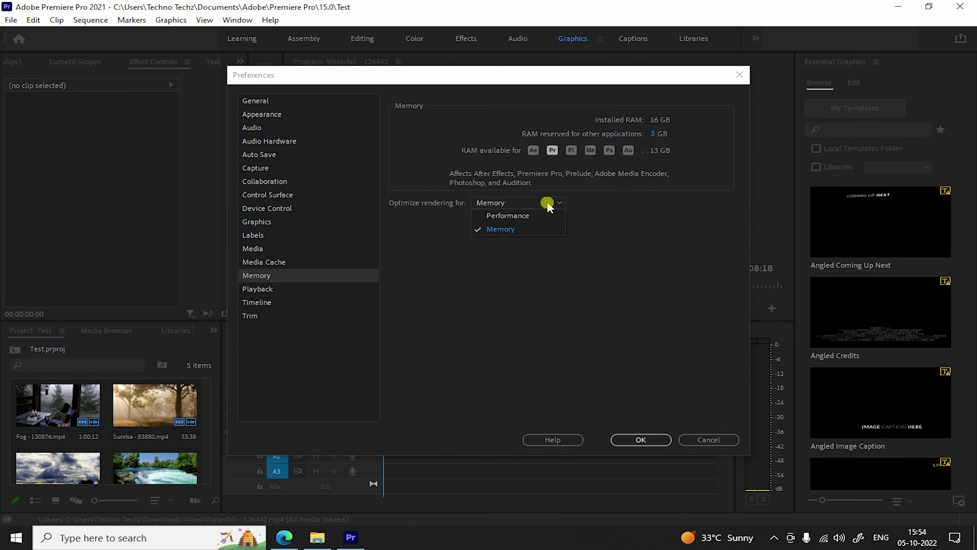
left_click(554, 214)
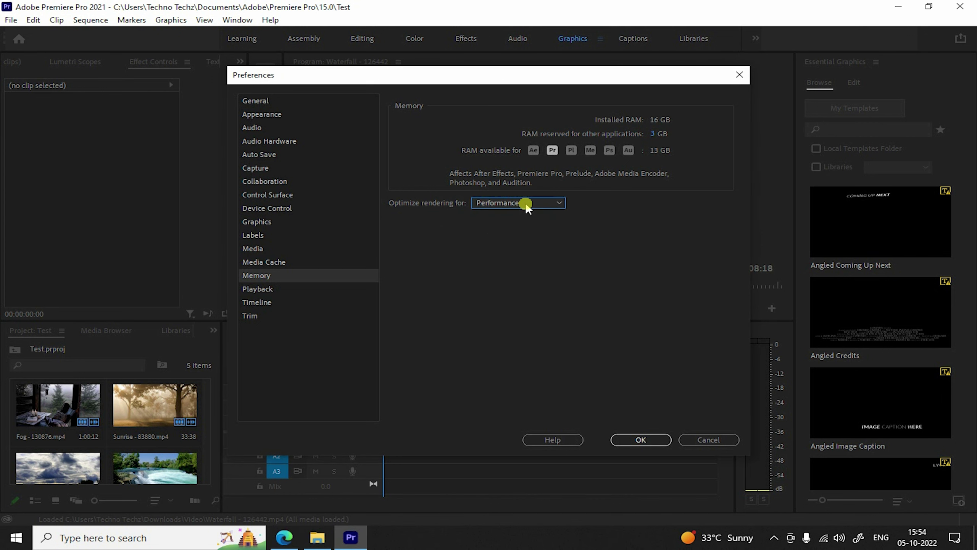
left_click(649, 439)
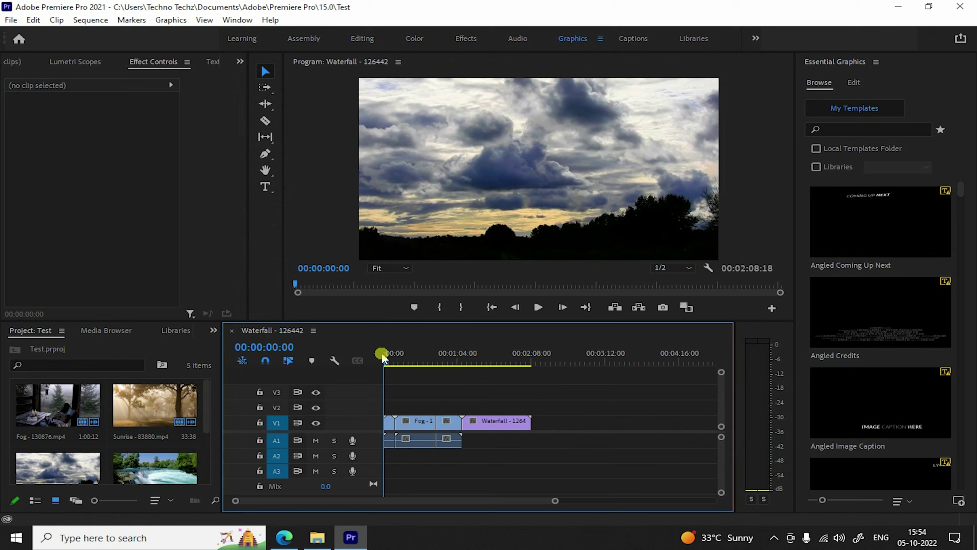
Preview the sequence, then place Angled Coming Up Next on track V3 at 00:00:00:00.
left_click_drag(386, 362, 442, 366)
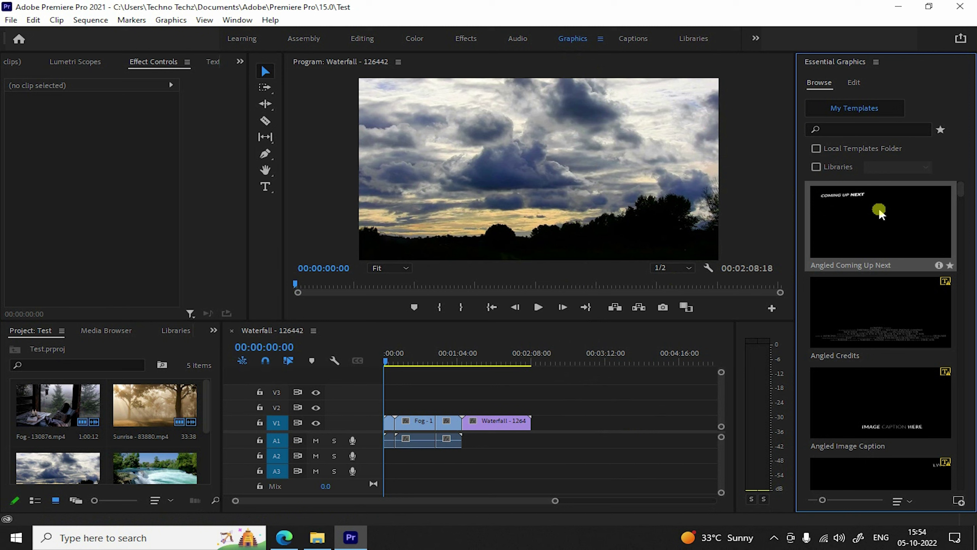
left_click_drag(879, 208, 393, 392)
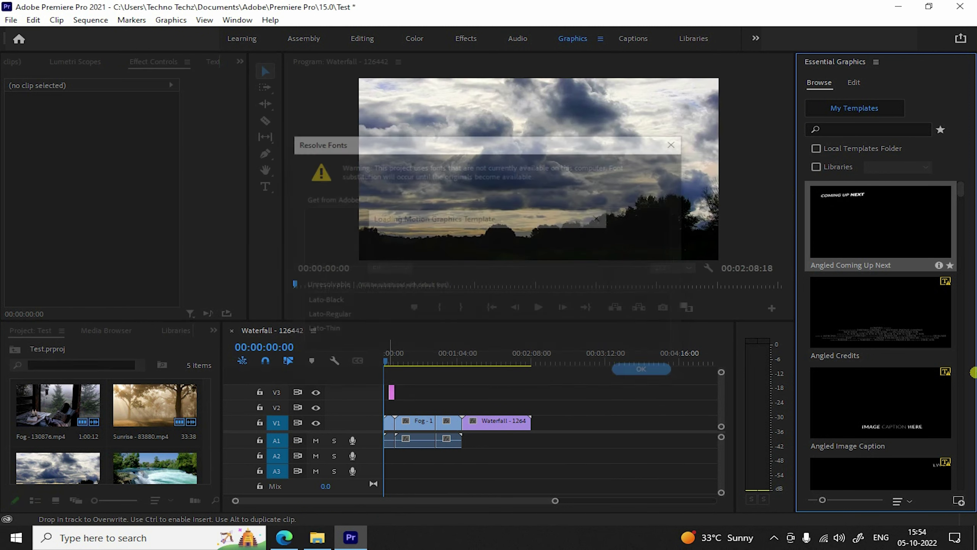
Add the Angled Credits and Angled Image Caption templates to V3, dismissing the missing-font warnings.
left_click(654, 373)
left_click_drag(885, 327, 432, 392)
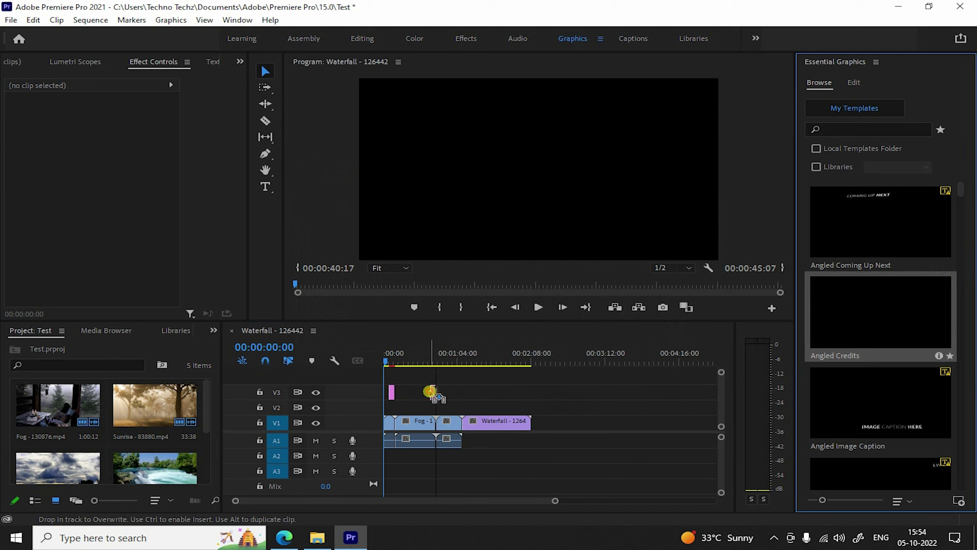
left_click(645, 372)
left_click_drag(884, 404, 480, 392)
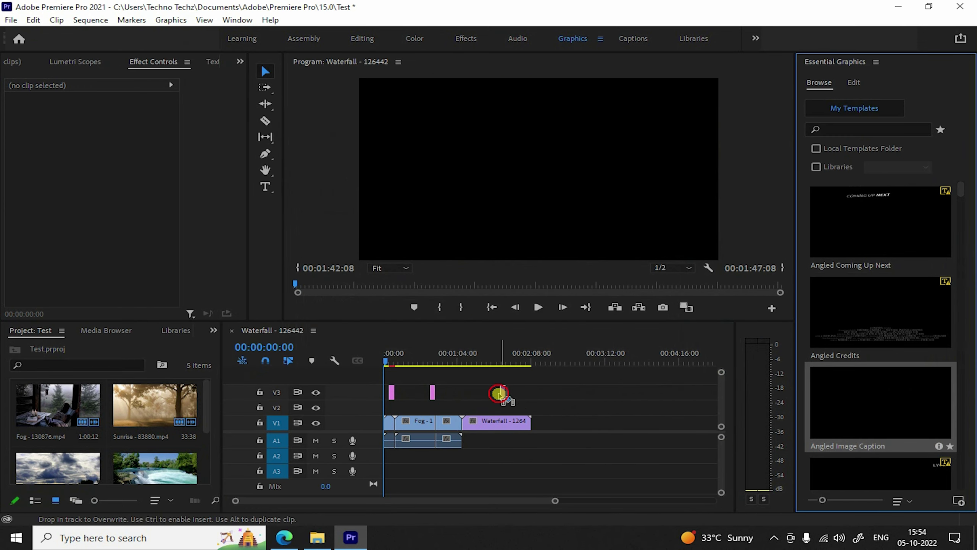
left_click(645, 372)
Return to the timeline start, render previews with Enter, and play the sequence.
left_click(516, 393)
left_click(487, 369)
left_click(396, 373)
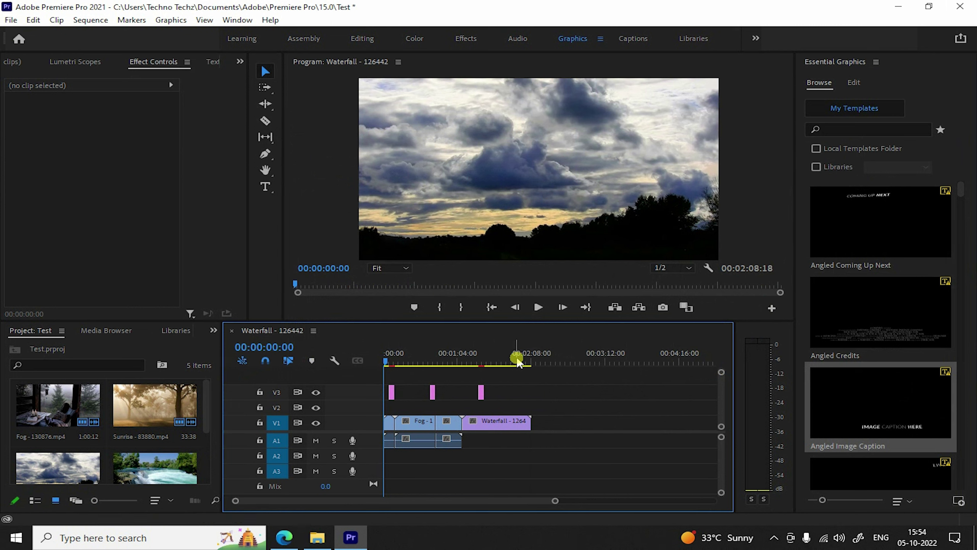
scroll(497, 381, "up", 2, "alt")
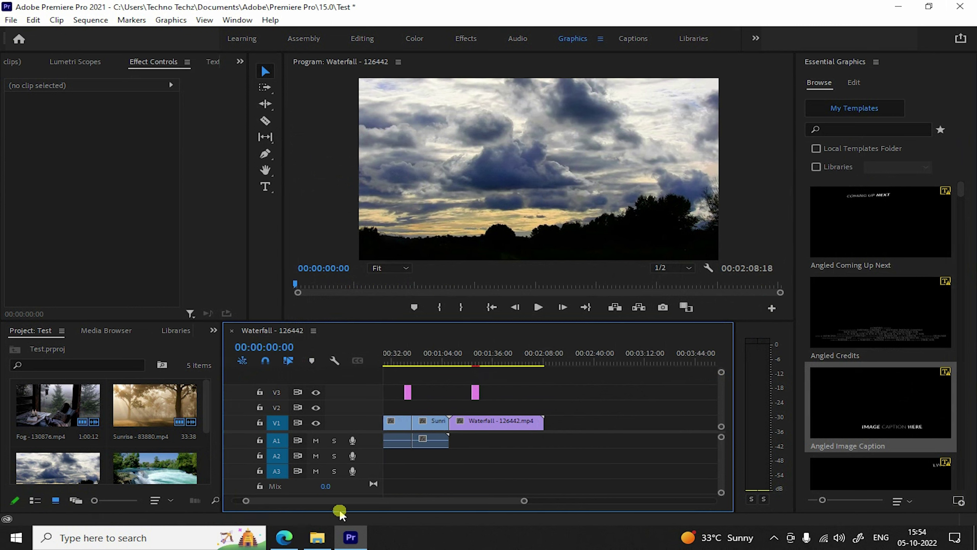
scroll(342, 503, "up", 2)
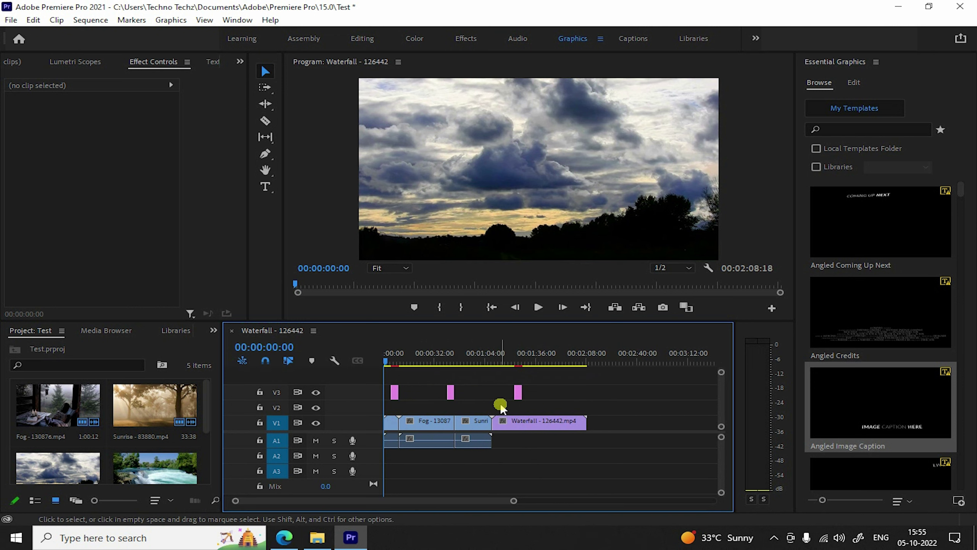
key("Return")
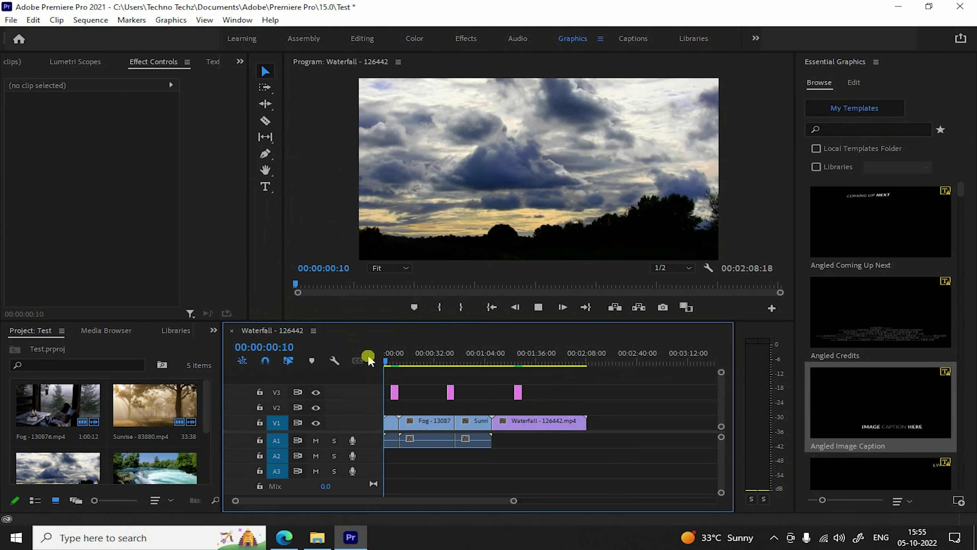
key("space")
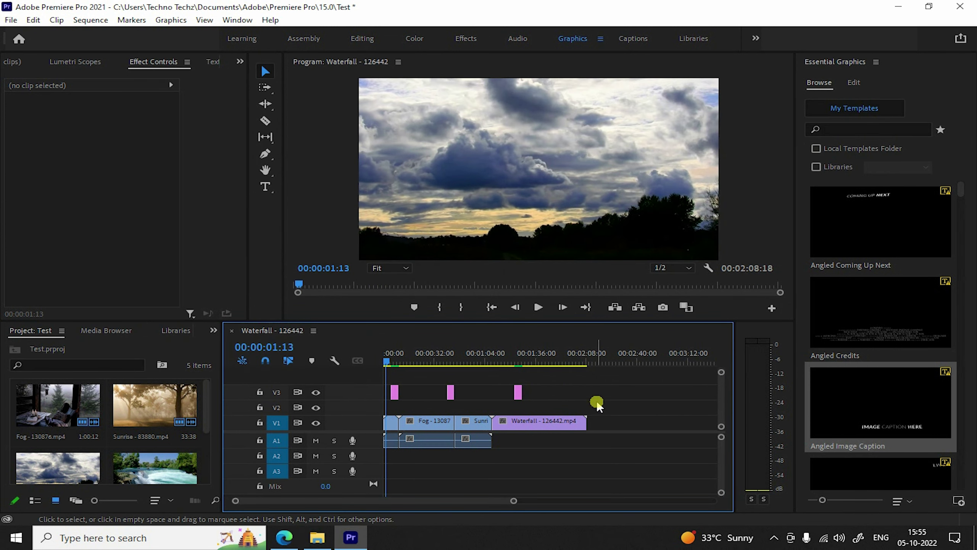
key("ctrl+m")
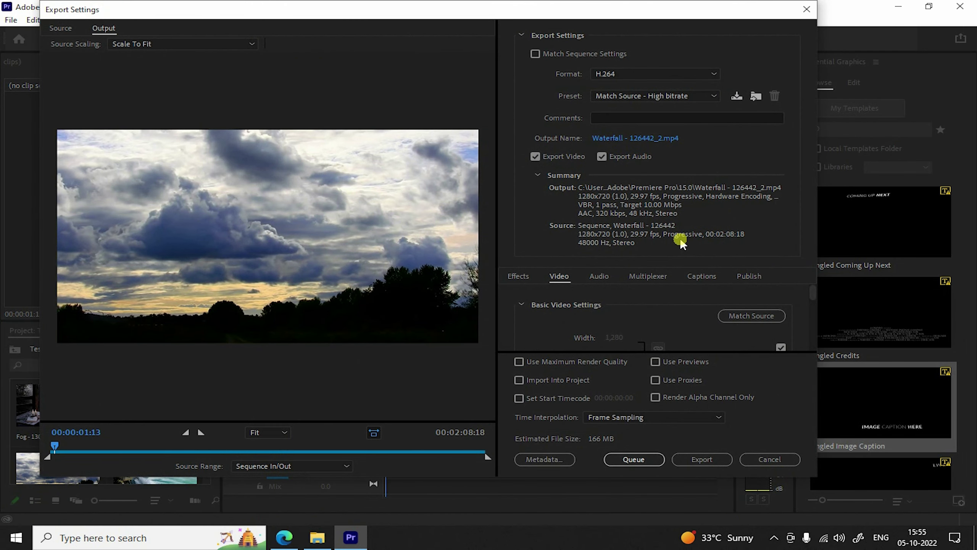
Keep Performance at Hardware Encoding for the H.264 export and queue it in Media Encoder.
scroll(581, 309, "down", 1)
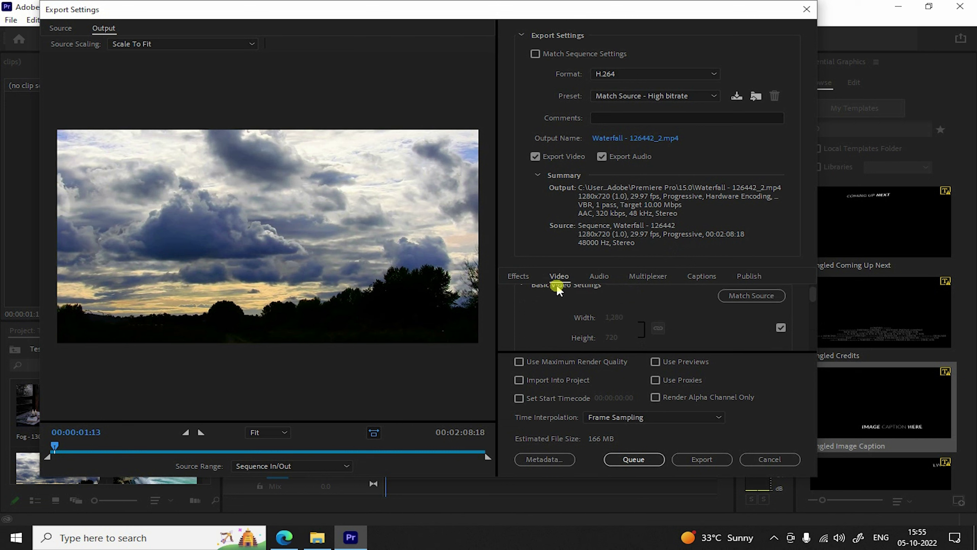
scroll(642, 308, "down", 2)
scroll(650, 316, "down", 2)
scroll(652, 319, "down", 2)
scroll(631, 315, "down", 1)
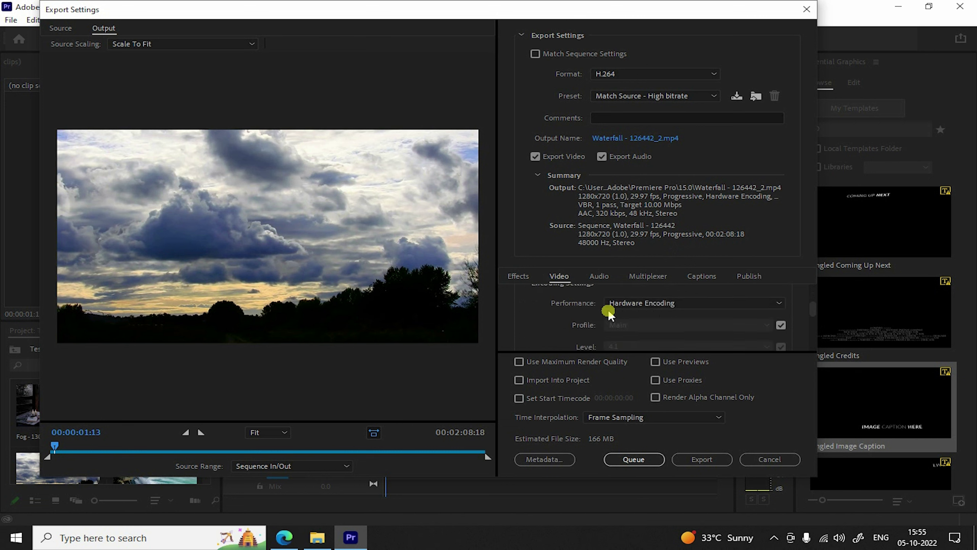
left_click(704, 308)
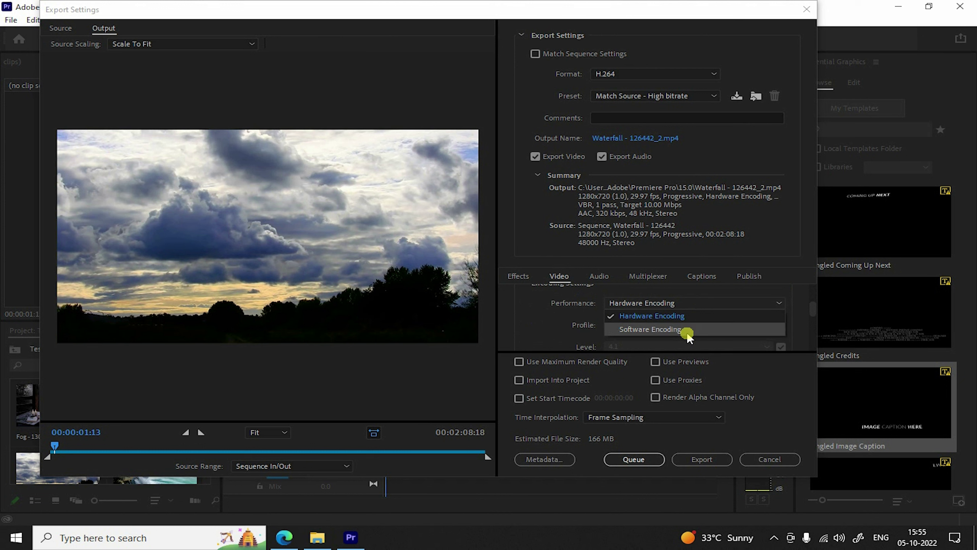
left_click(649, 316)
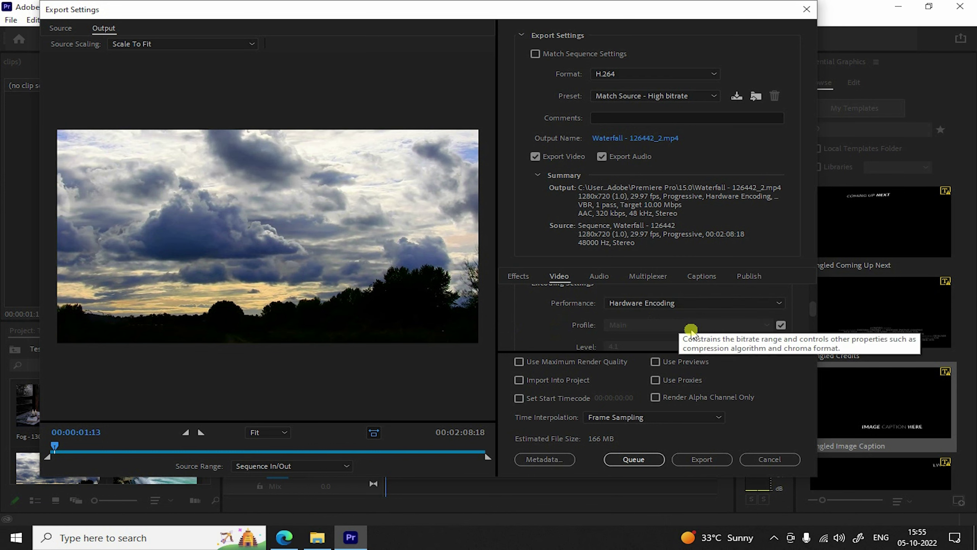
left_click(652, 462)
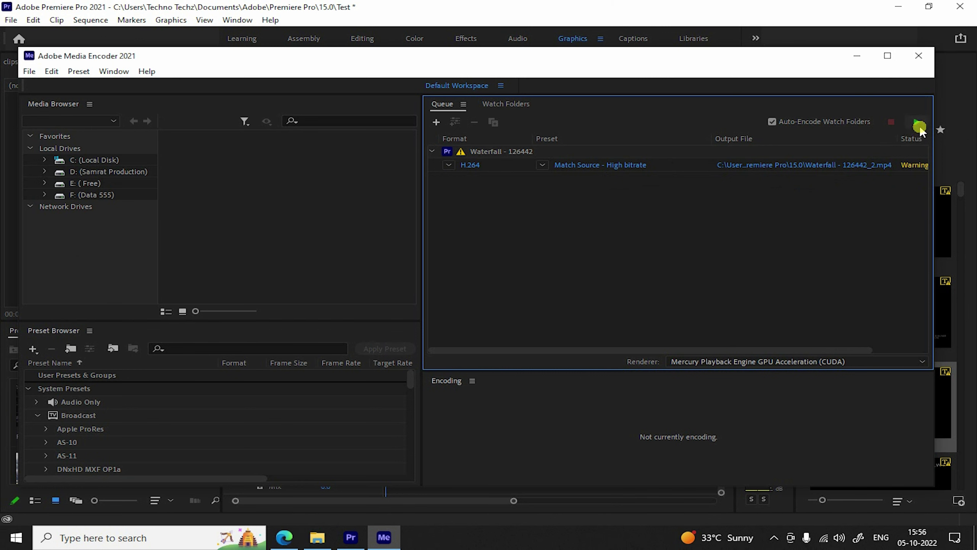
Open Task Manager on the left, sized to show all Performance graphs.
key("ctrl+shift+Escape")
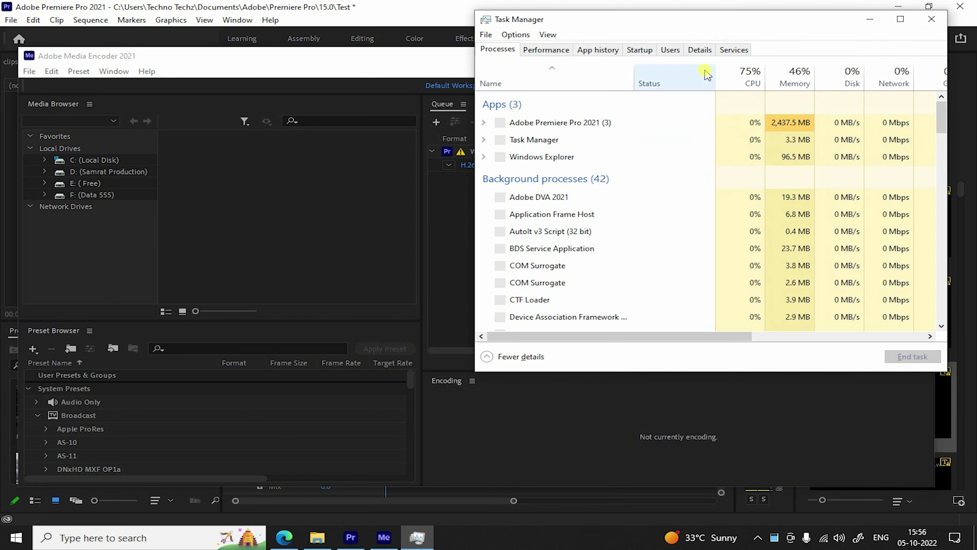
mouse_move(702, 72)
left_mouse_down()
mouse_move(290, 118)
mouse_move(237, 69)
left_mouse_up()
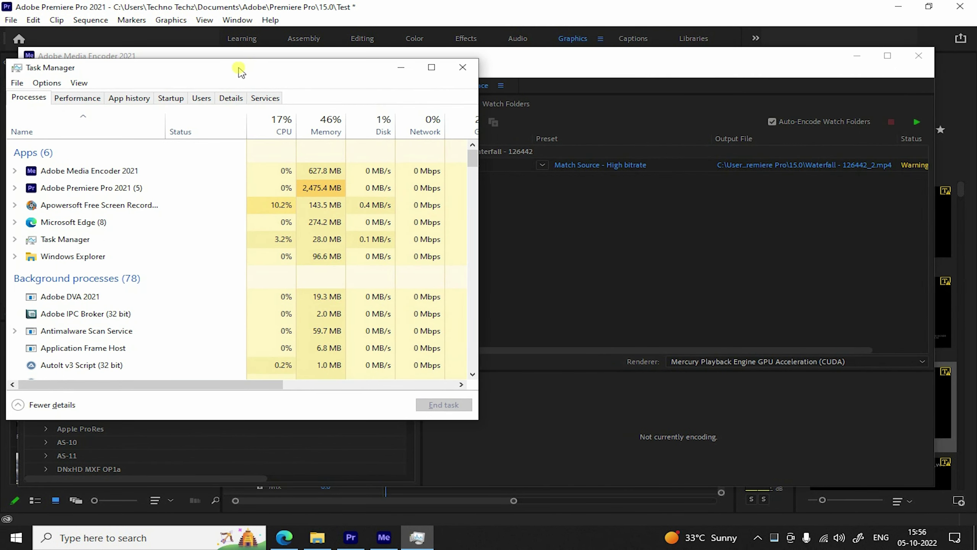
left_click_drag(477, 420, 426, 408)
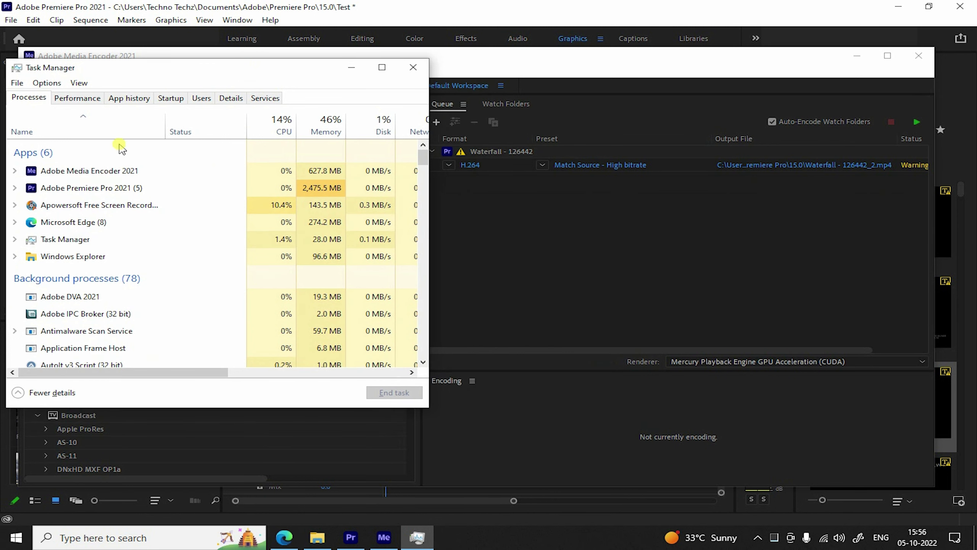
left_click(78, 98)
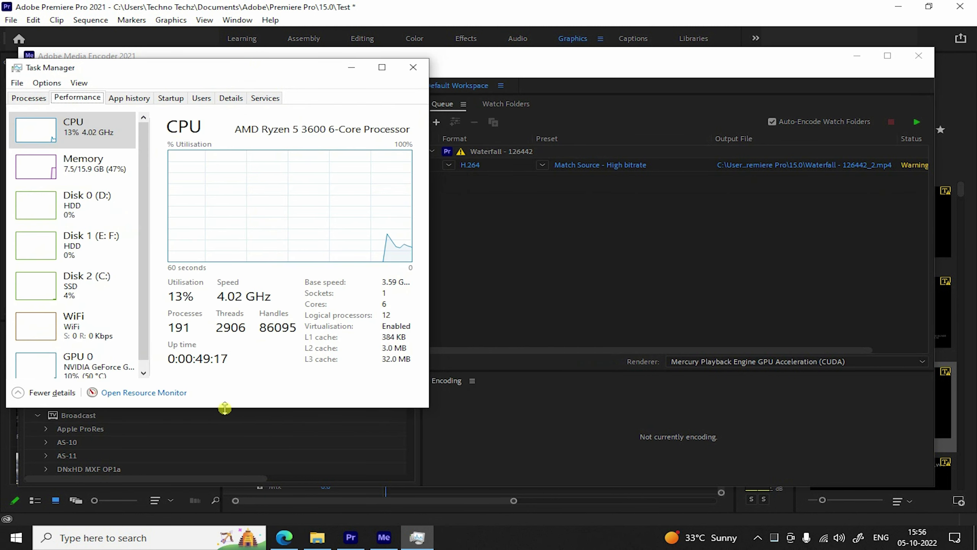
left_click_drag(228, 408, 222, 463)
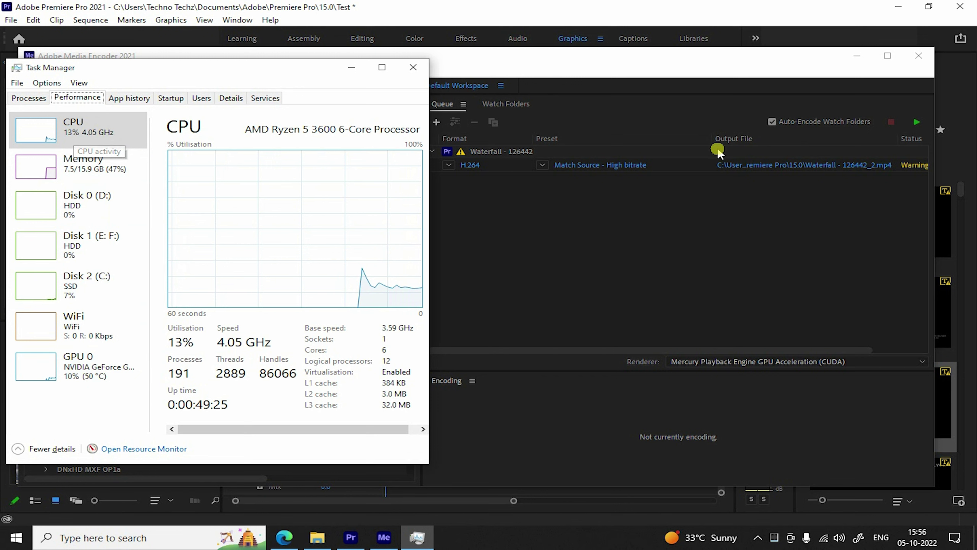
Start the Media Encoder queue, watch CPU load, then reveal Waterfall - 126442_2.mp4 in its folder.
left_click(917, 122)
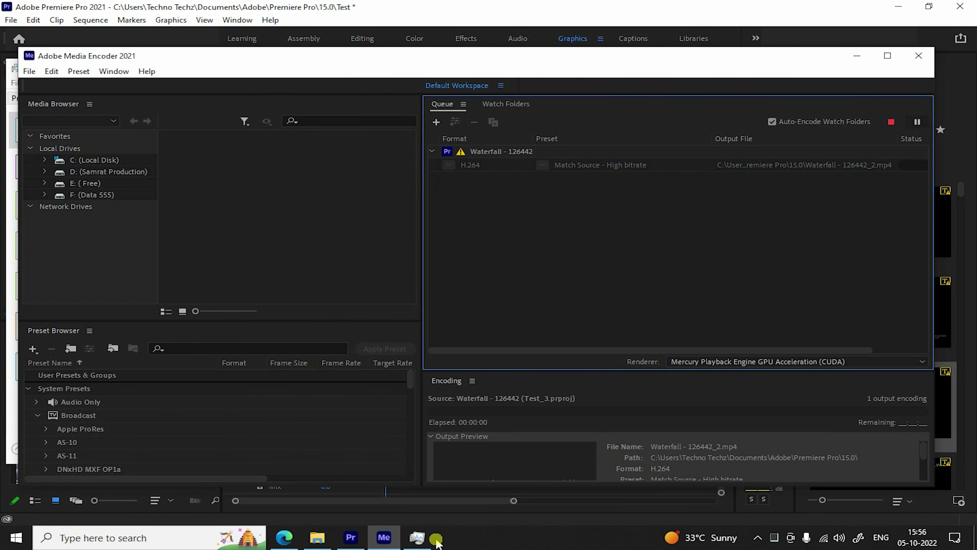
left_click(417, 537)
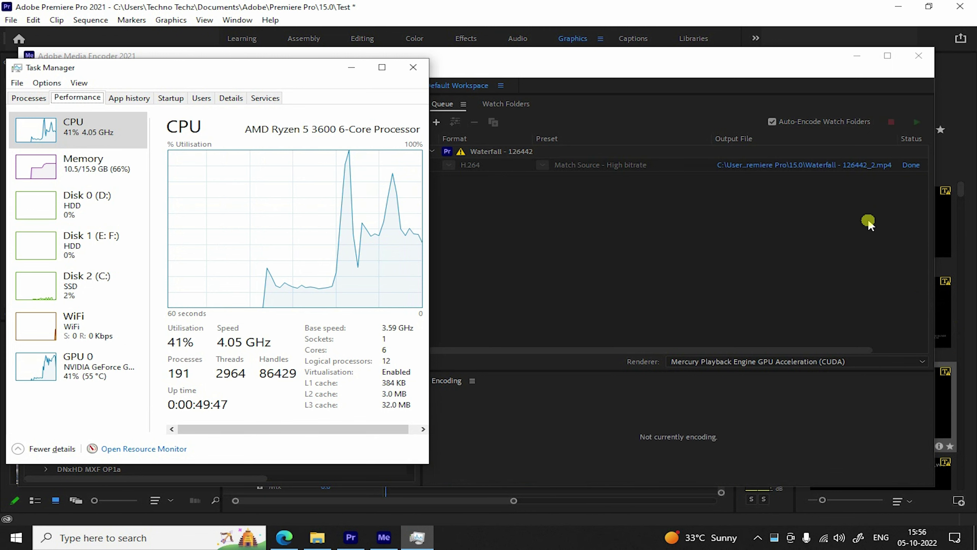
left_click(783, 248)
left_click(786, 166)
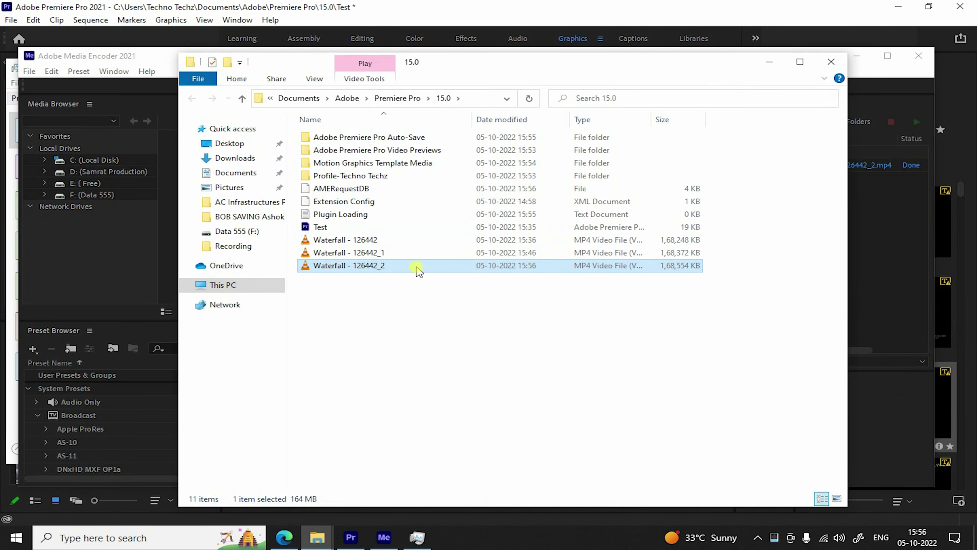
Play Waterfall - 126442_2.mp4 full screen in VLC media player.
double_click(419, 267)
double_click(428, 261)
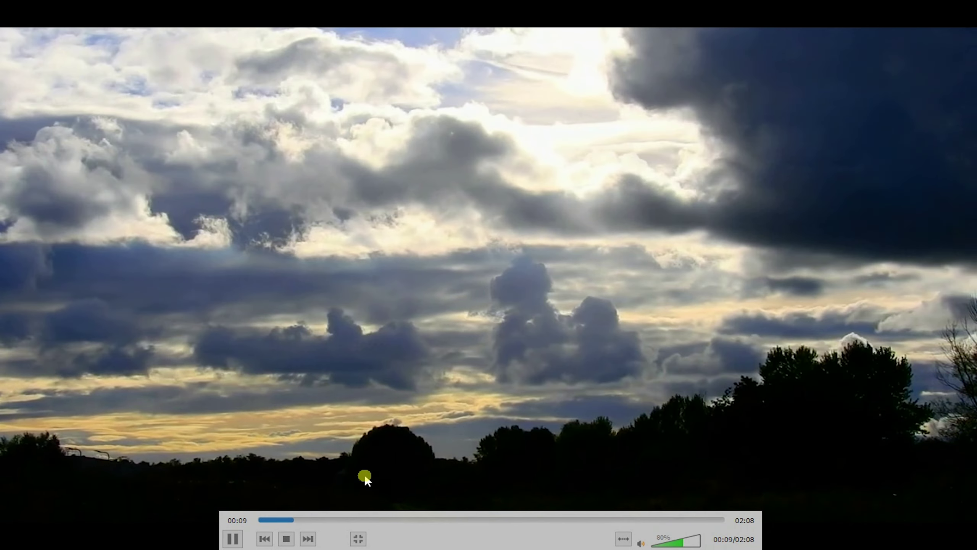
Skip ahead to about 00:43 in the video, then close VLC and the Explorer folder window.
left_click(414, 520)
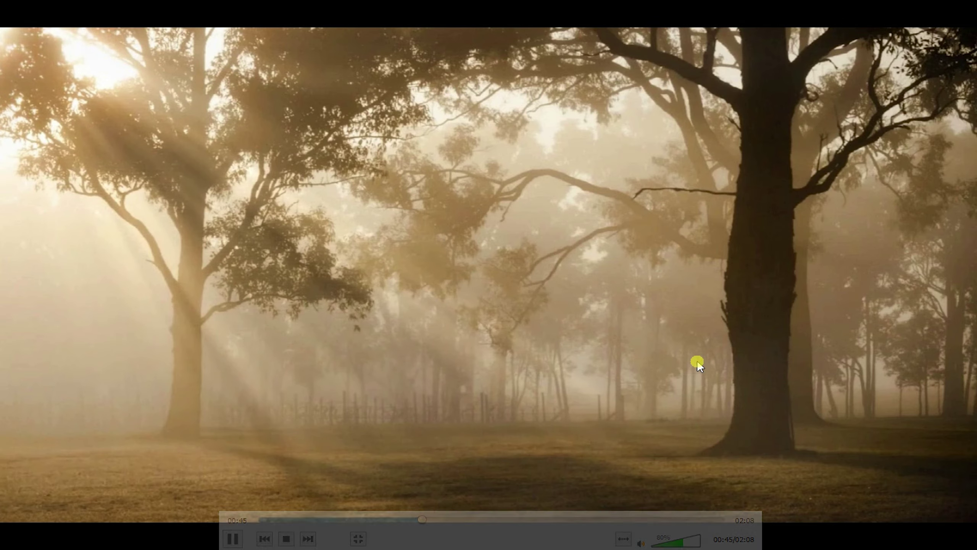
double_click(696, 361)
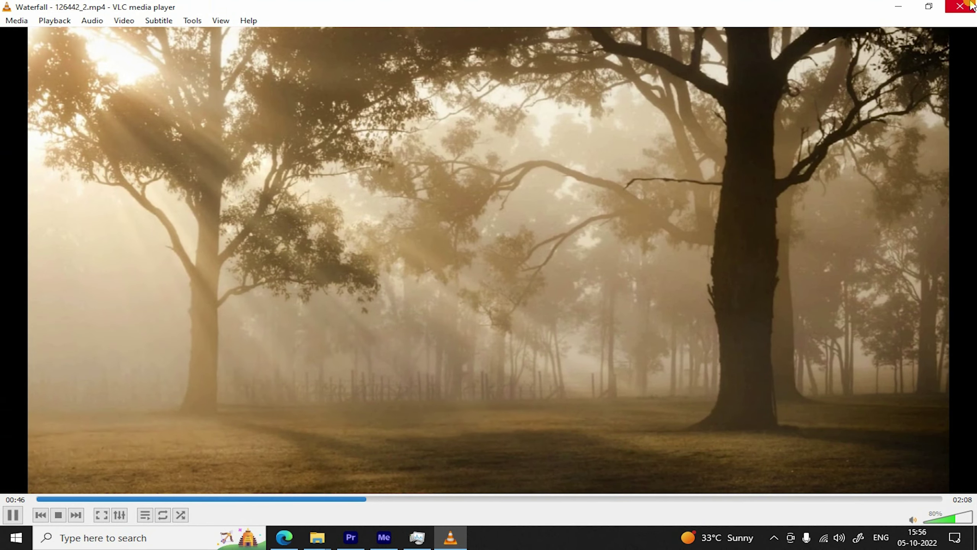
left_click(960, 6)
left_click(838, 65)
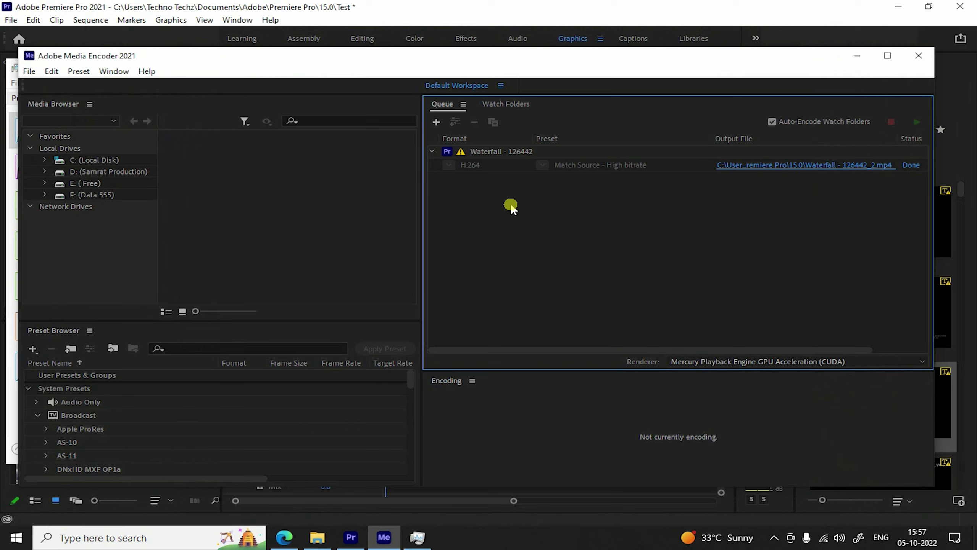